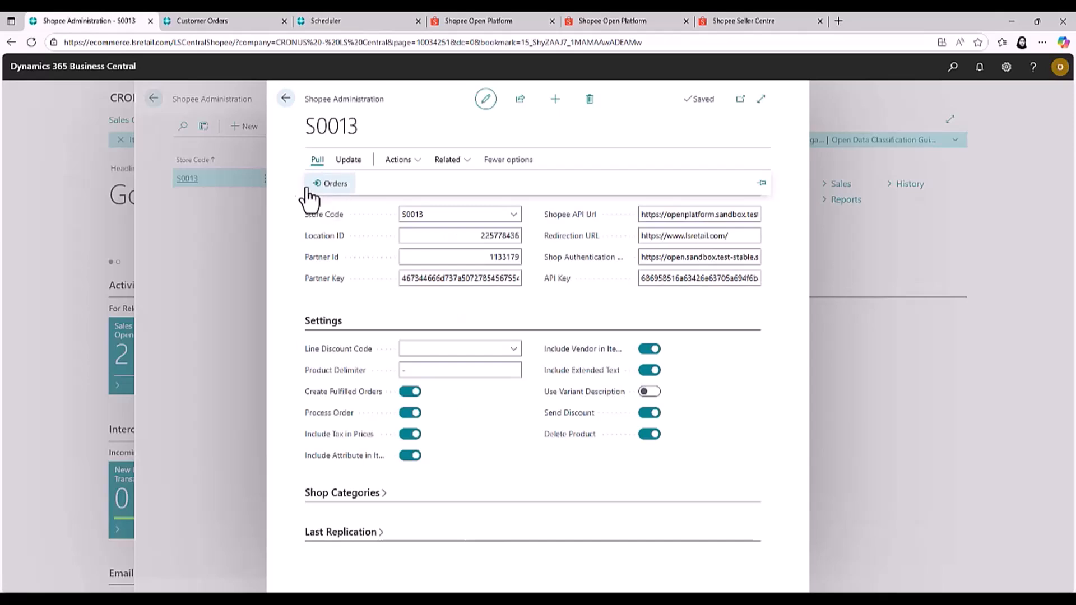
# Sort the Customer Orders list by descending Document ID, open the newest order and expand its lines
pyautogui.click(196, 20)
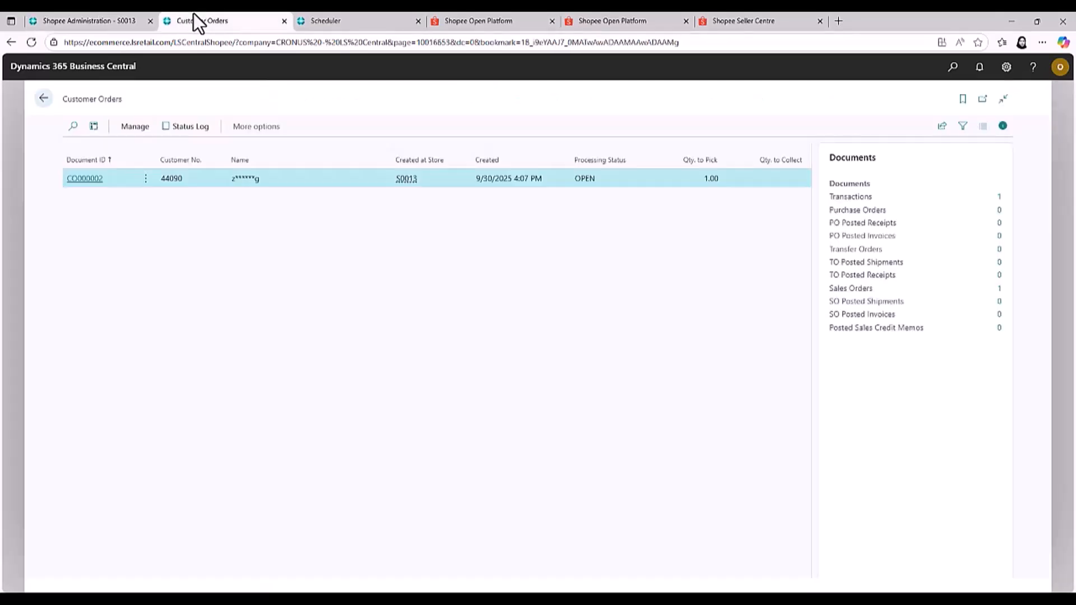
pyautogui.click(84, 160)
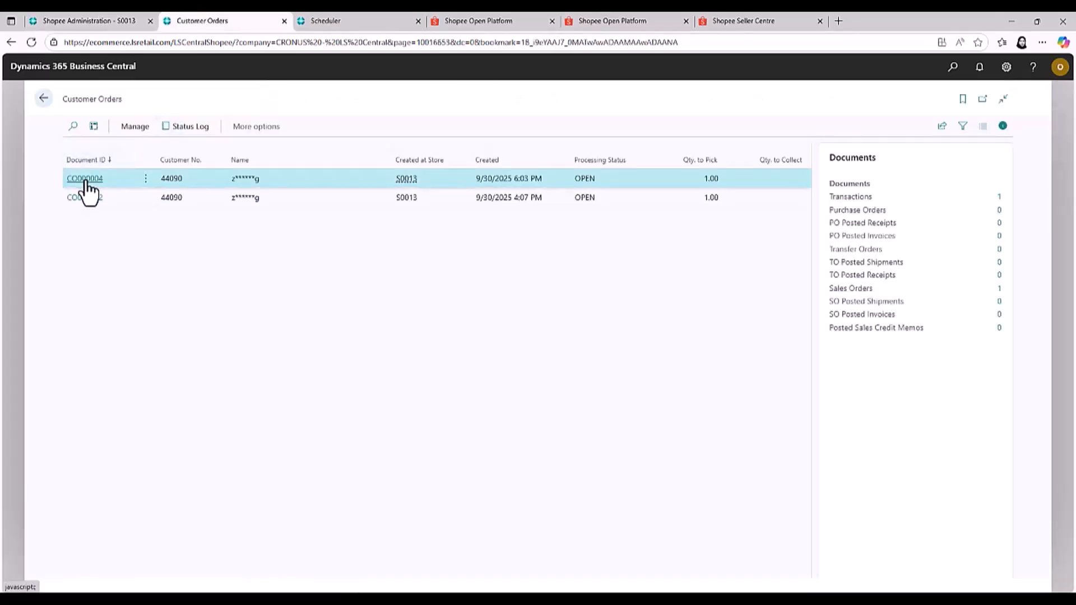
pyautogui.click(85, 179)
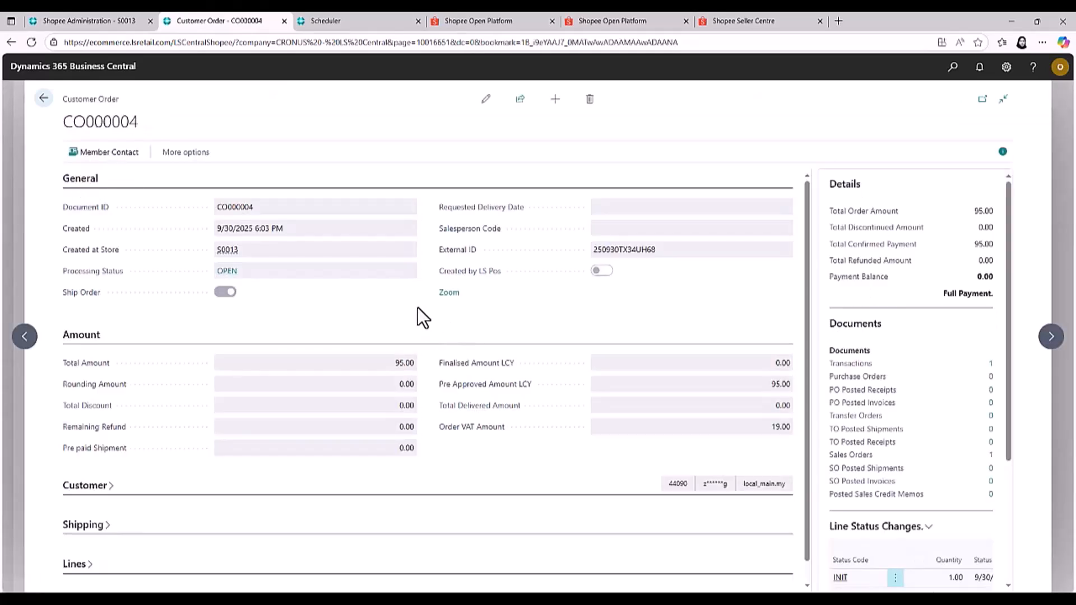
pyautogui.scroll(-1, 418, 307)
pyautogui.click(79, 543)
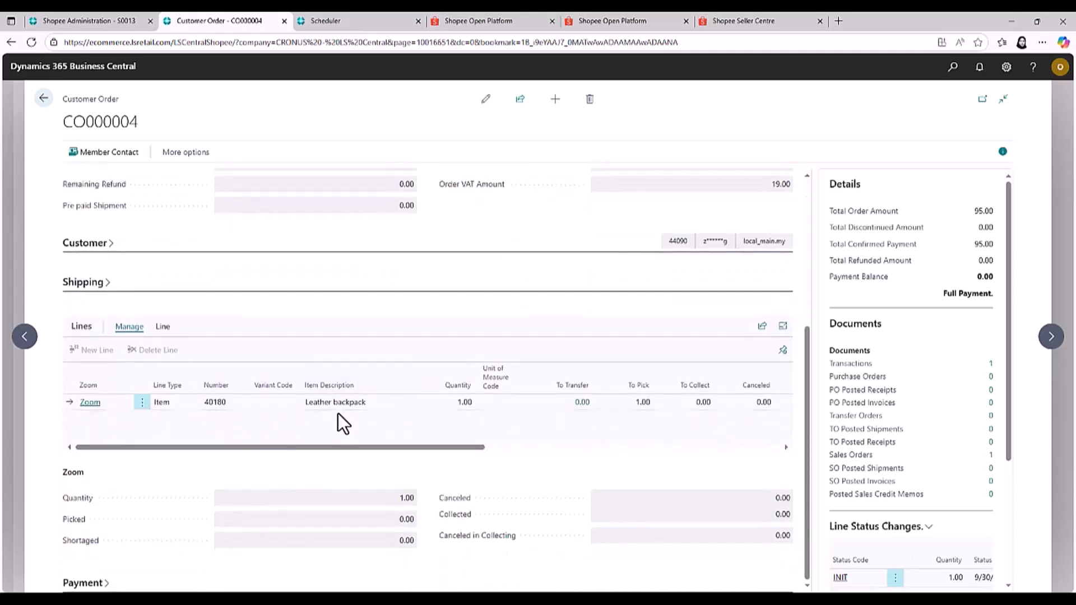
# Switch to the Test Order page of the Shopee Open Platform Console and start a test order for shop 225778436 (Local - MY)
pyautogui.click(725, 22)
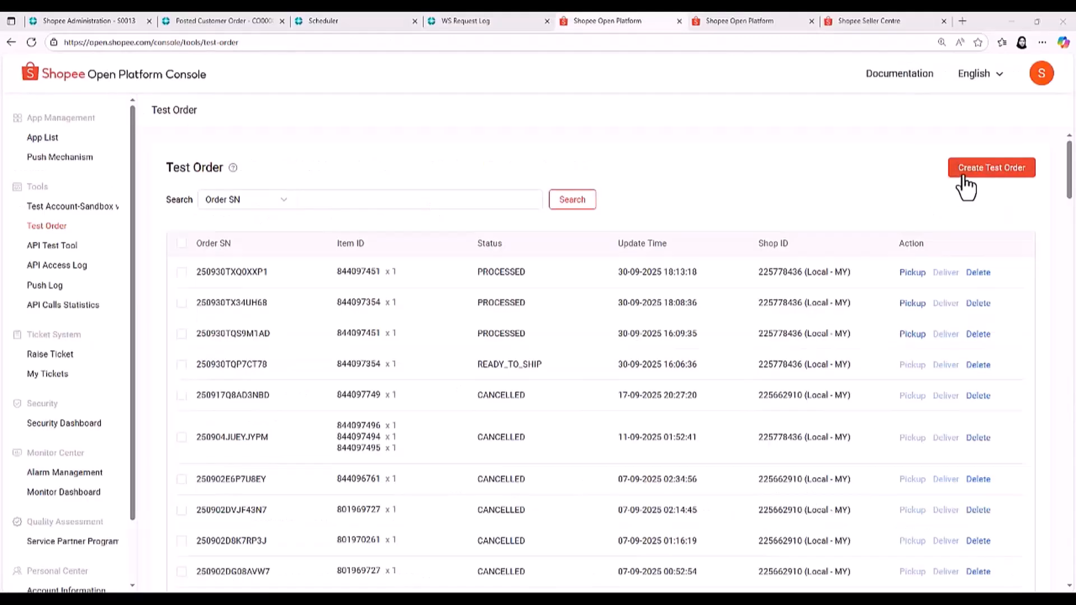
pyautogui.click(965, 176)
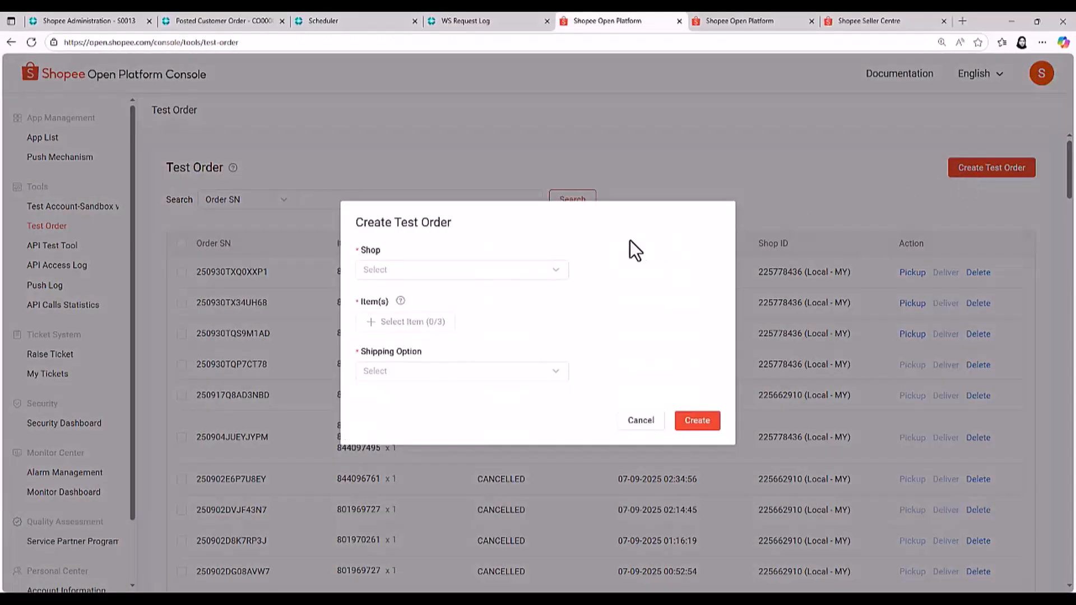
pyautogui.click(559, 270)
pyautogui.click(471, 354)
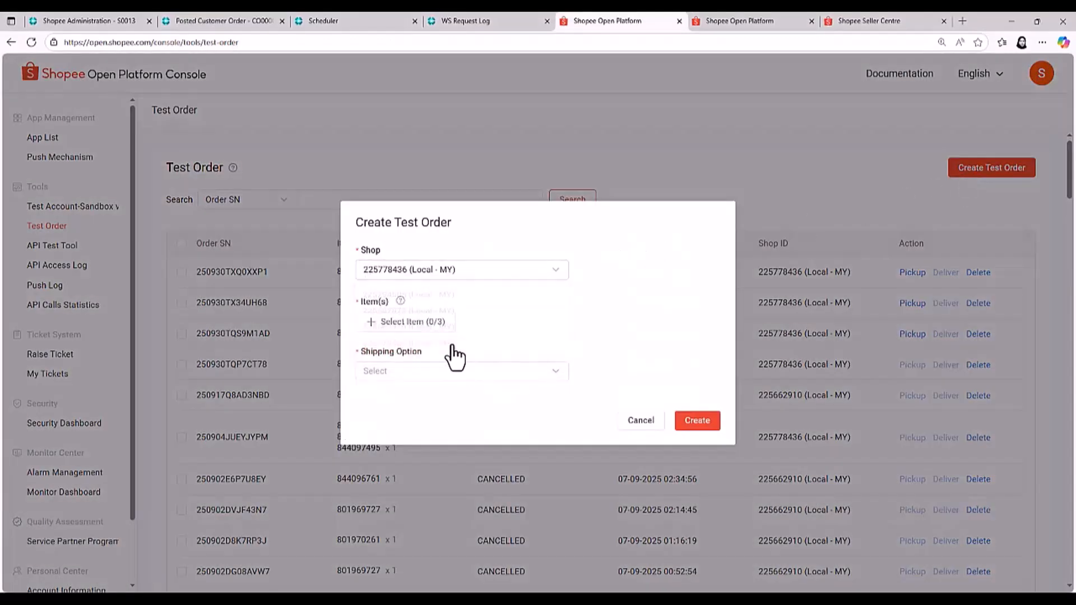
# Search the items by name for "dress" and add Elsa Oslo dress to the test order
pyautogui.click(404, 321)
pyautogui.click(409, 132)
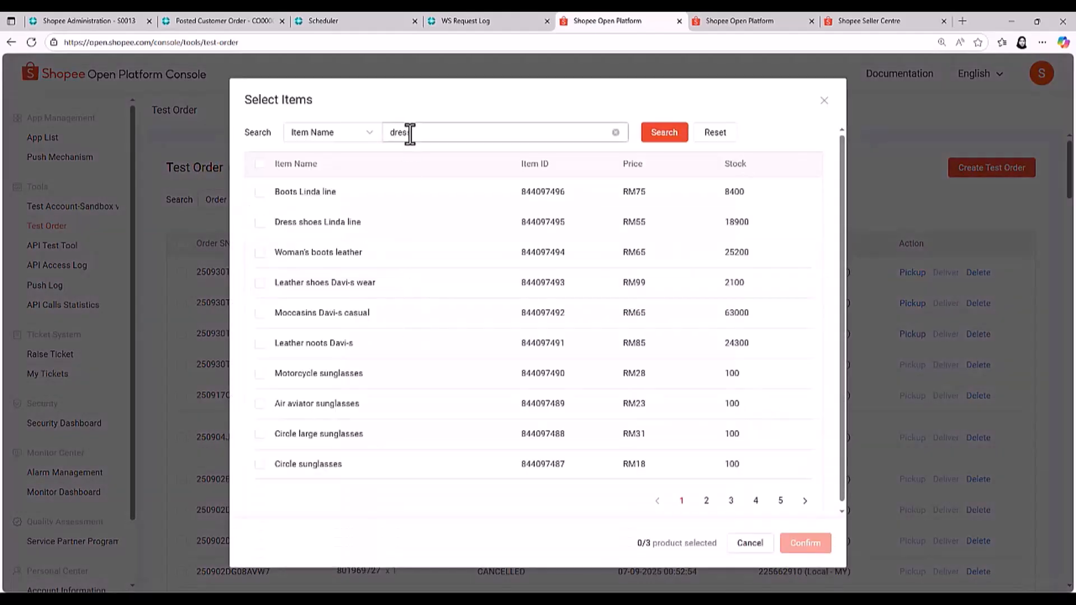
pyautogui.write('dress')
pyautogui.click(665, 134)
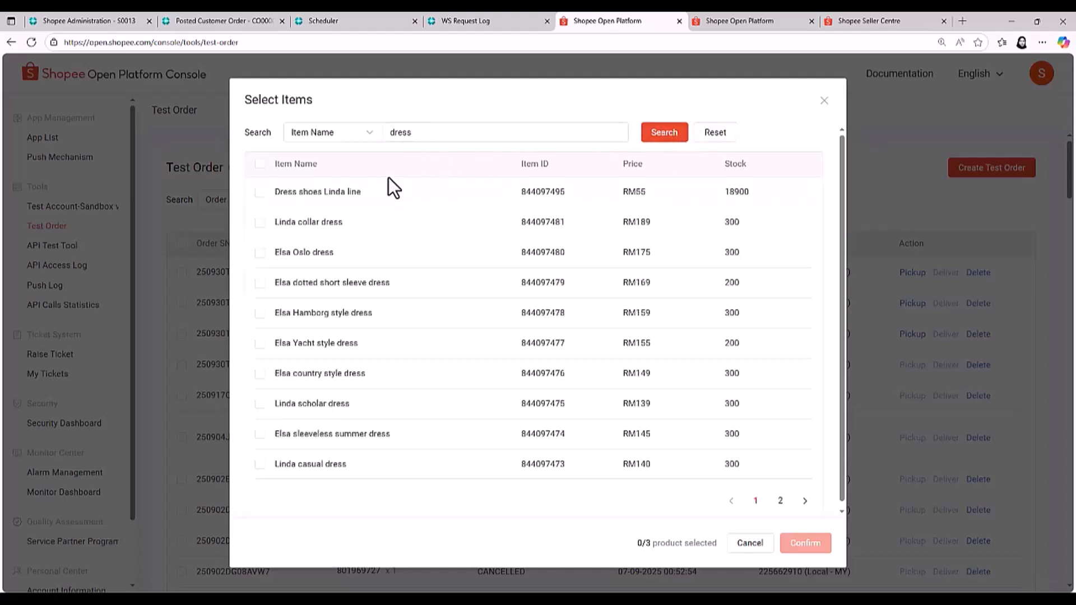
pyautogui.click(260, 252)
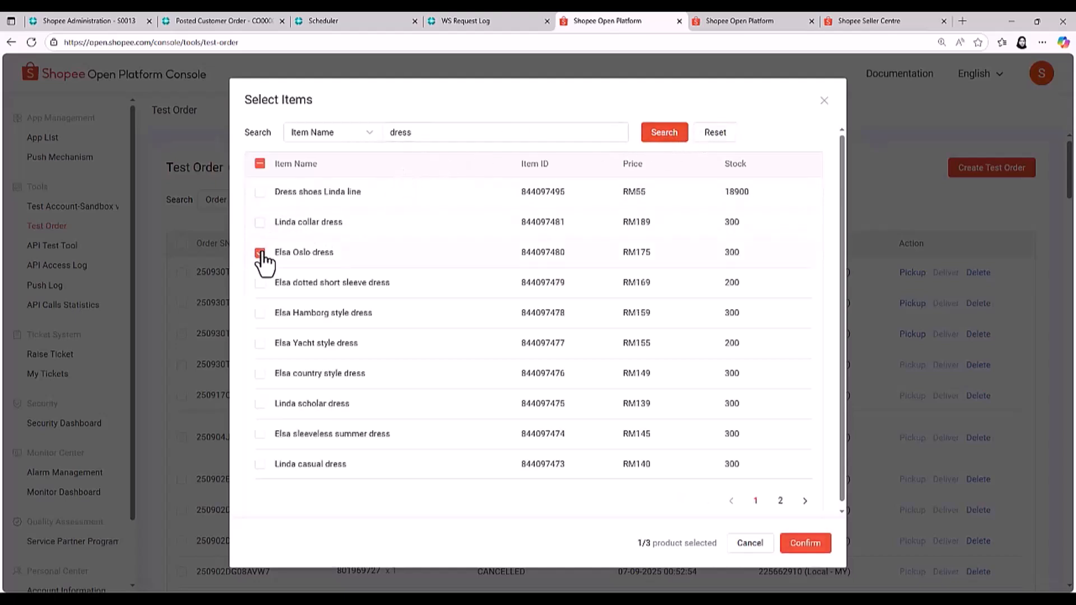
pyautogui.click(795, 545)
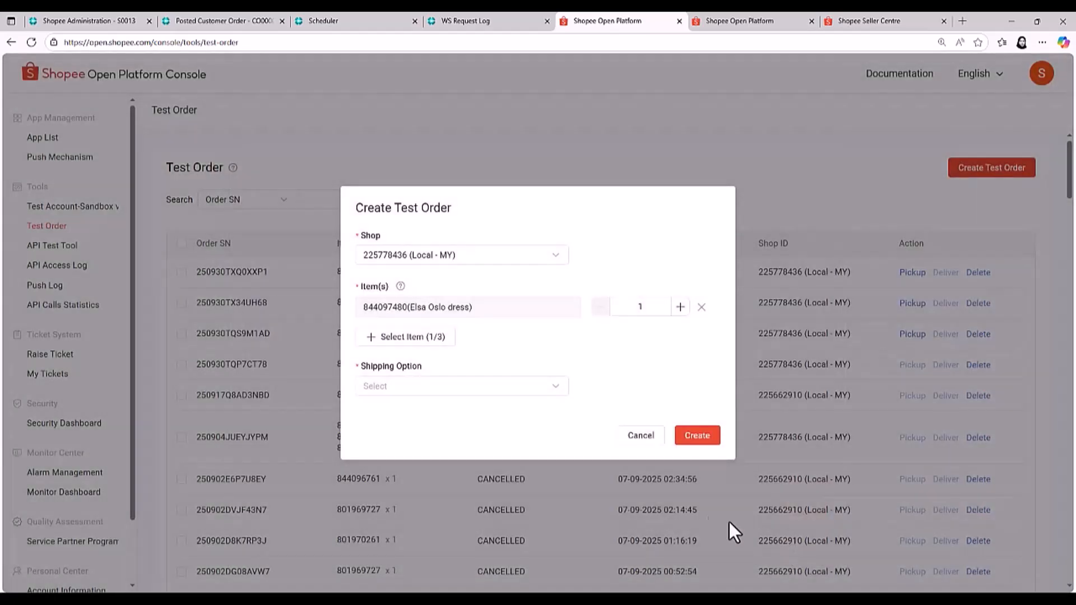
# Choose shipping option 21012, the Sandbox J&T Express channel, and create the test order
pyautogui.click(531, 386)
pyautogui.click(500, 413)
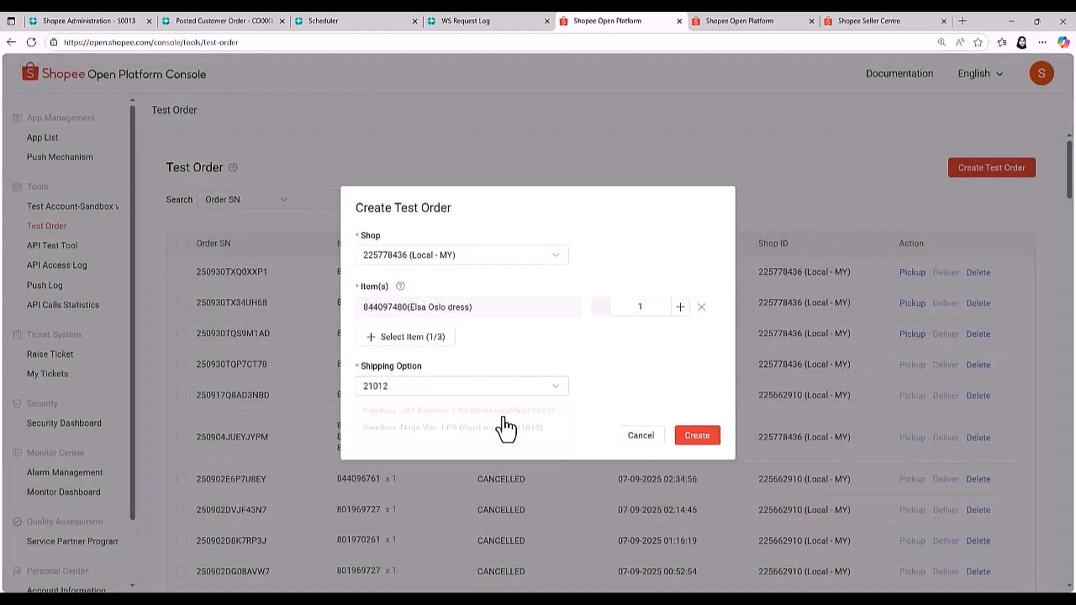
pyautogui.click(697, 435)
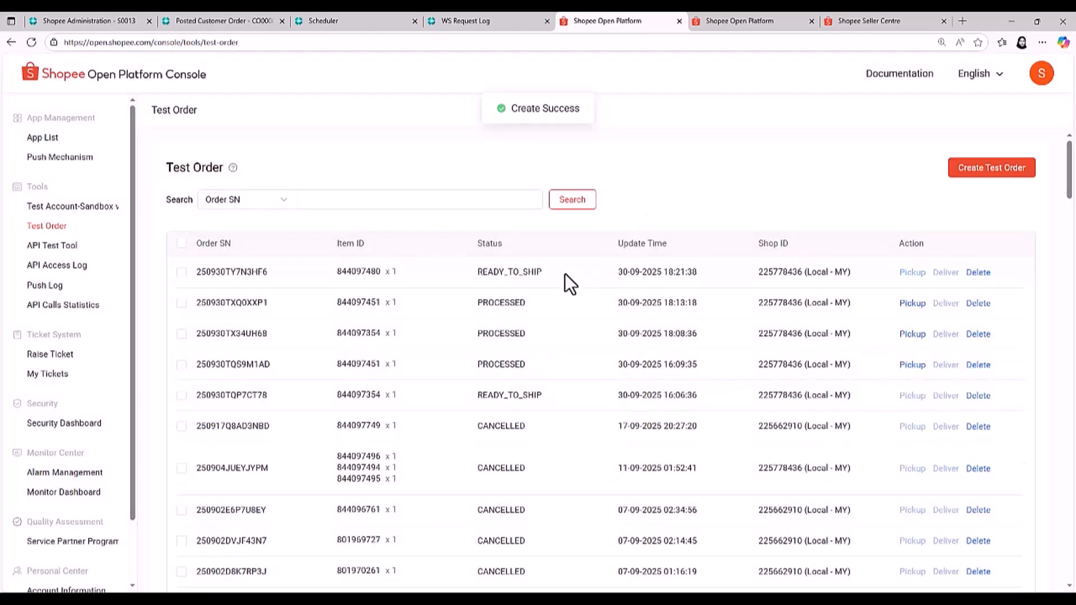
# Switch to Shopee Seller Centre and refresh My Orders to check for the Elsa Oslo dress order
pyautogui.click(836, 22)
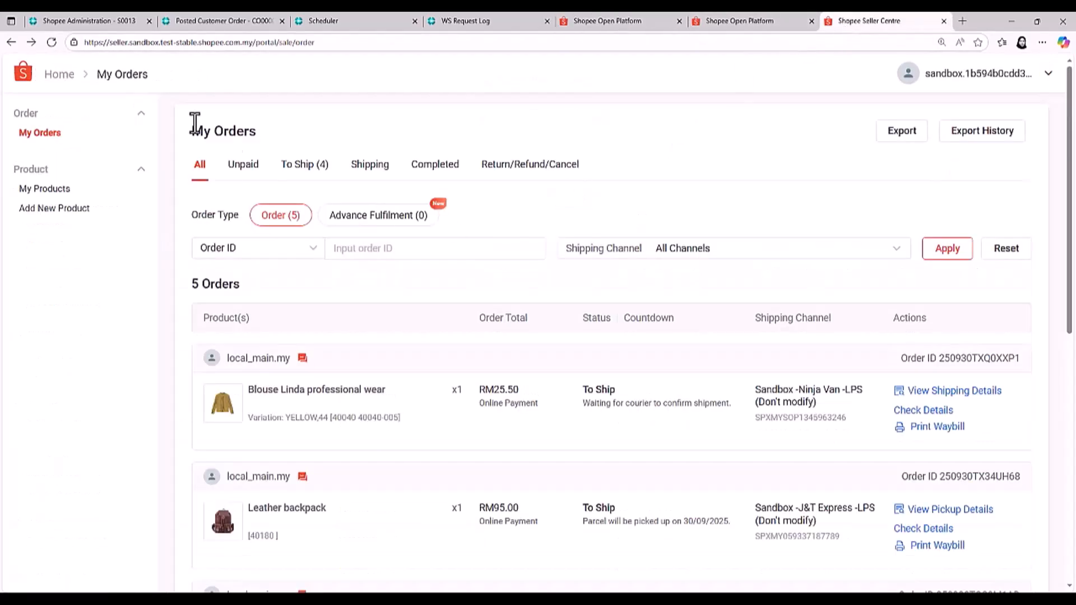
pyautogui.click(51, 42)
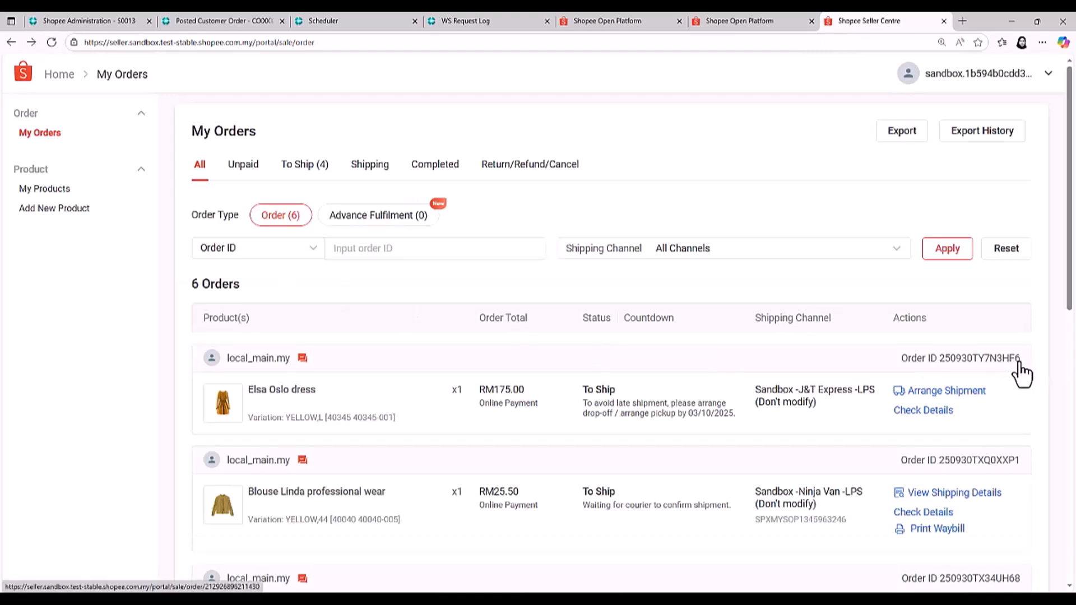
# Switch to the Business Central Scheduler and run the SHOPEE-ORDER job directly to pull orders from Shopee
pyautogui.click(94, 20)
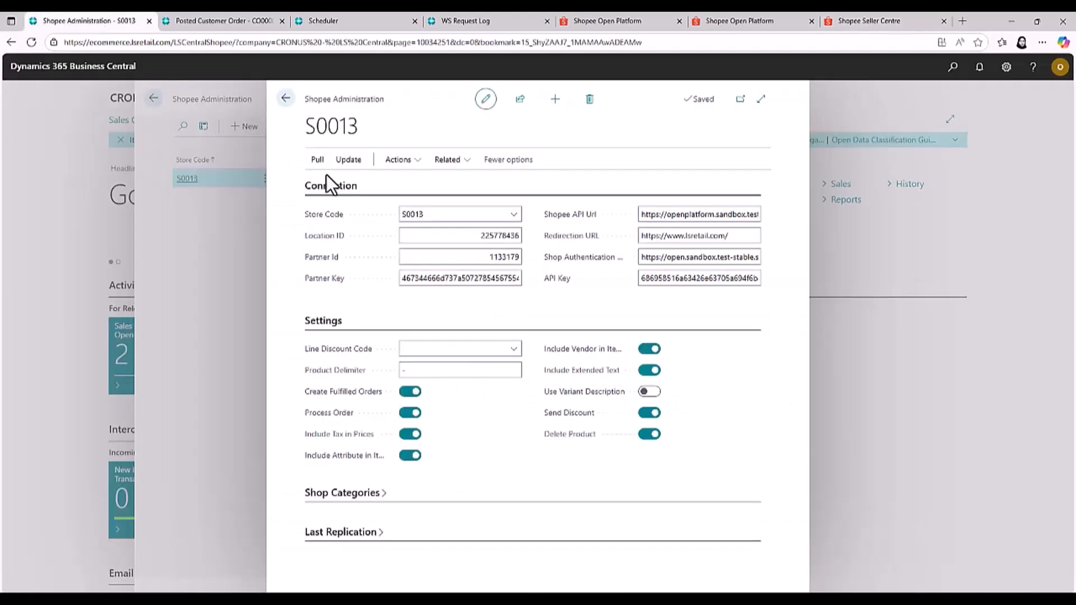
pyautogui.click(361, 20)
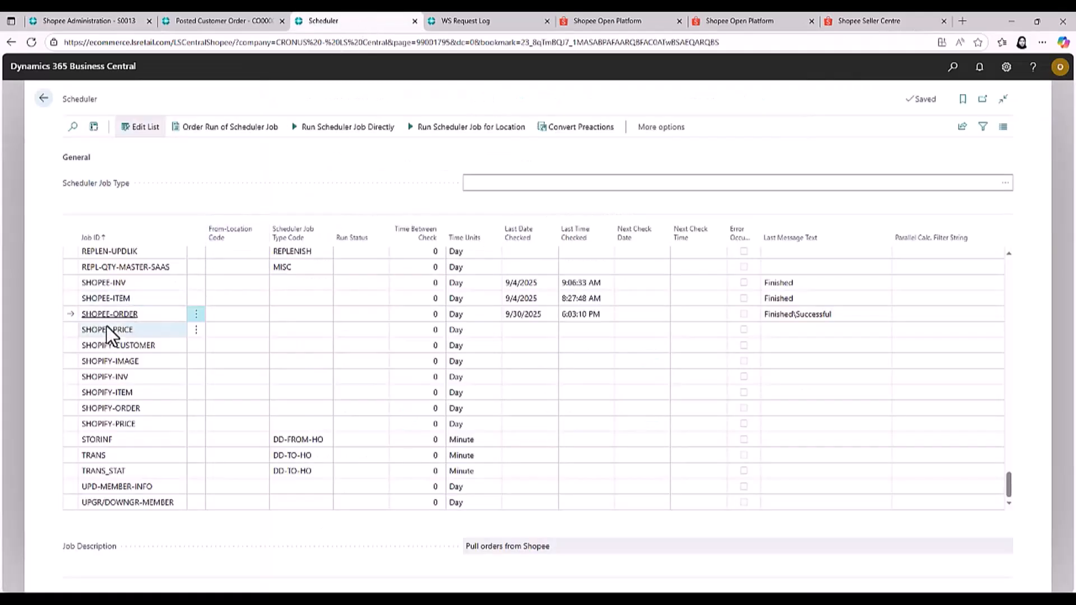
pyautogui.click(317, 134)
pyautogui.click(582, 363)
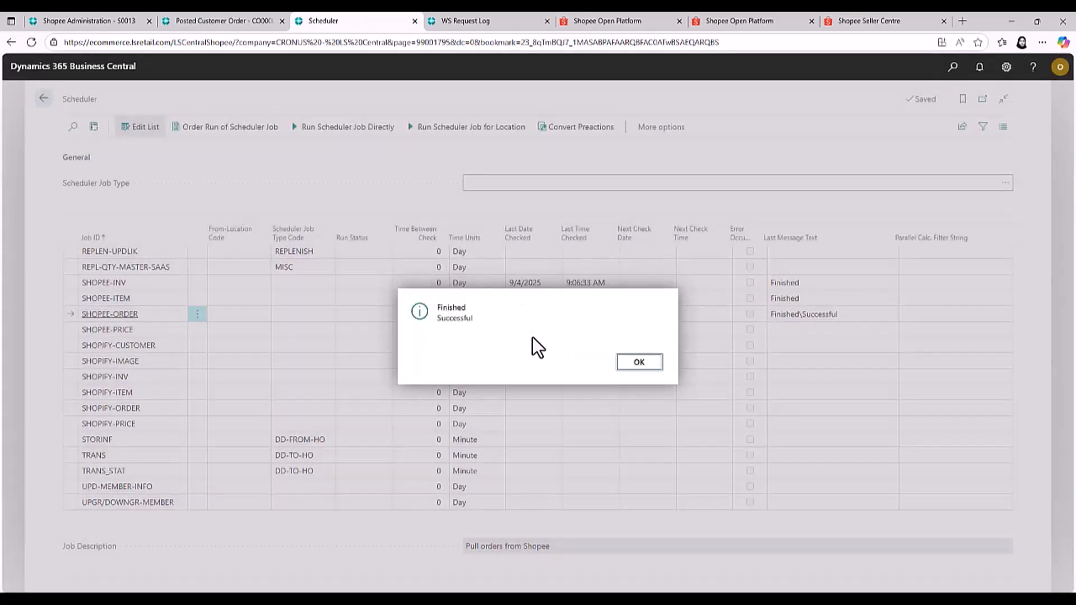
pyautogui.click(638, 363)
# Return to the posted customer order and close its shipment update and Retail Posted Sales Shipment windows
pyautogui.click(220, 18)
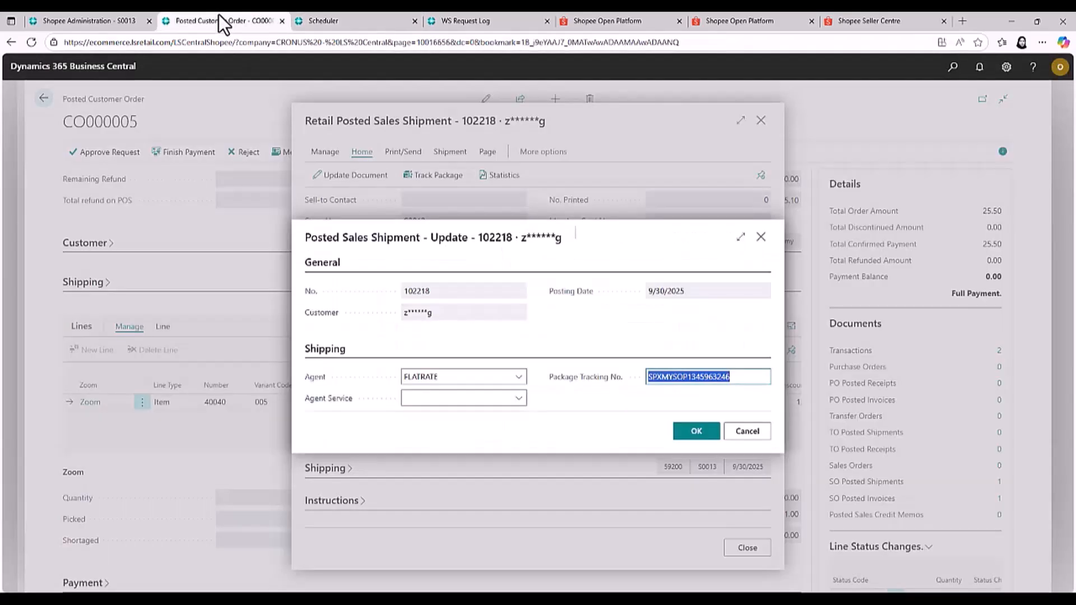
pyautogui.click(761, 237)
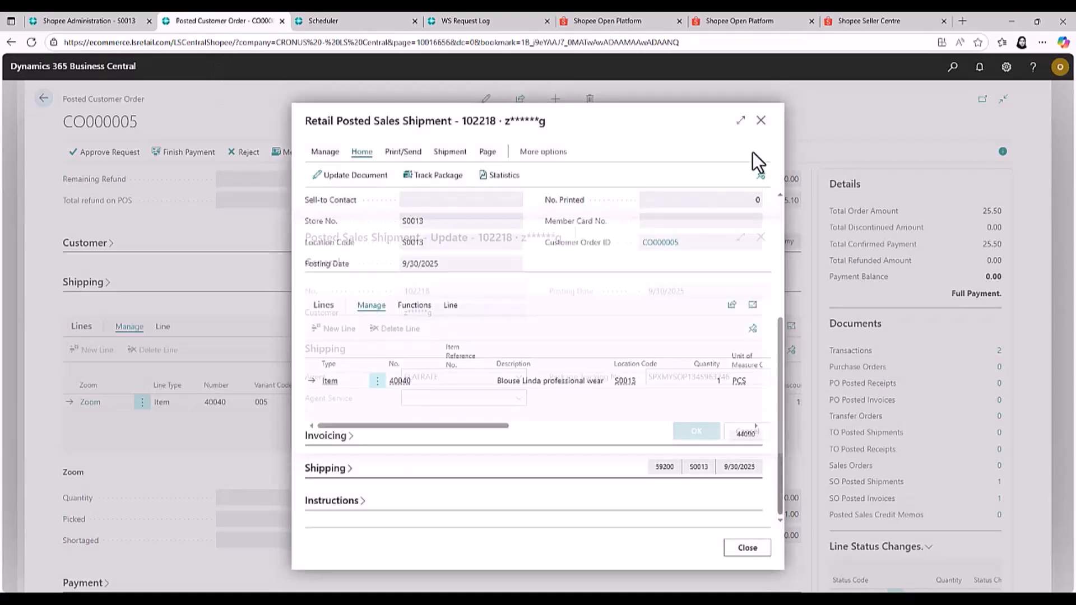
pyautogui.click(760, 121)
# Find the Customer Orders list by searching for "cust" and open the order created 9/30/2025 6:21 PM
pyautogui.click(952, 67)
pyautogui.write('cust')
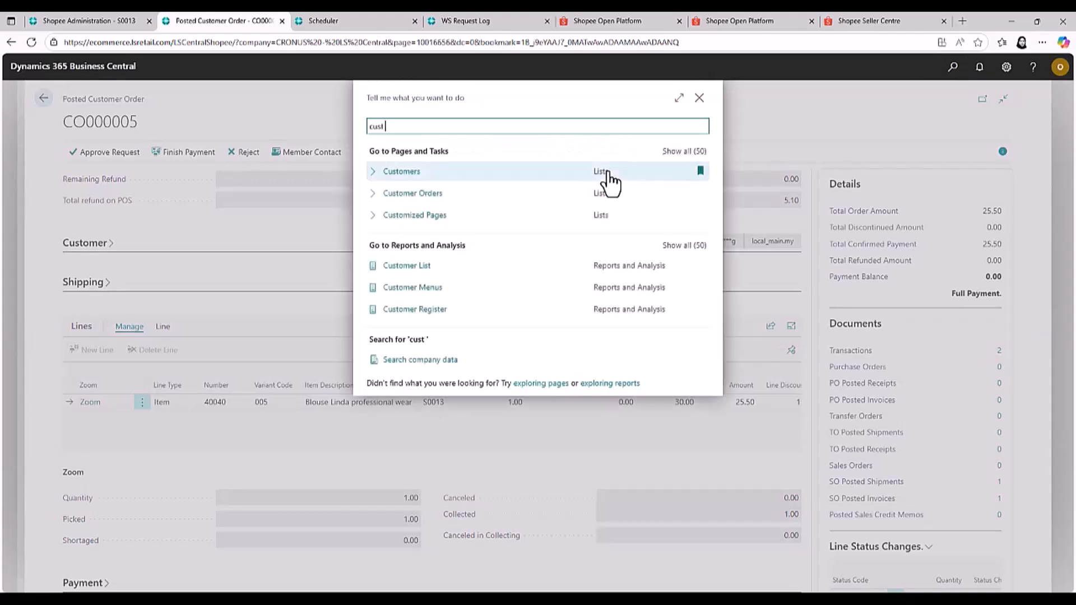
pyautogui.click(569, 196)
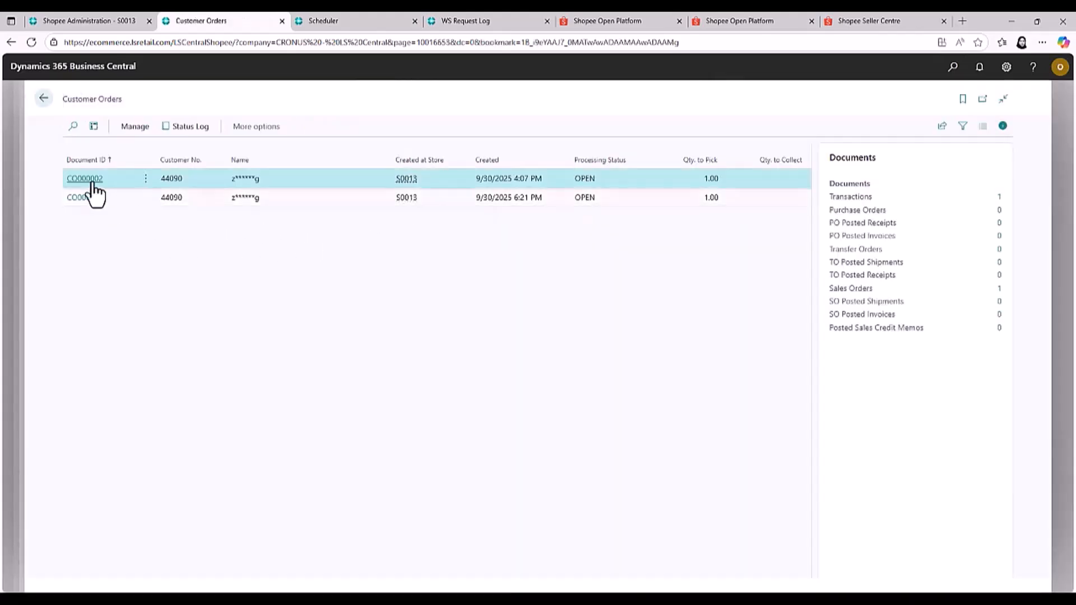
pyautogui.click(90, 197)
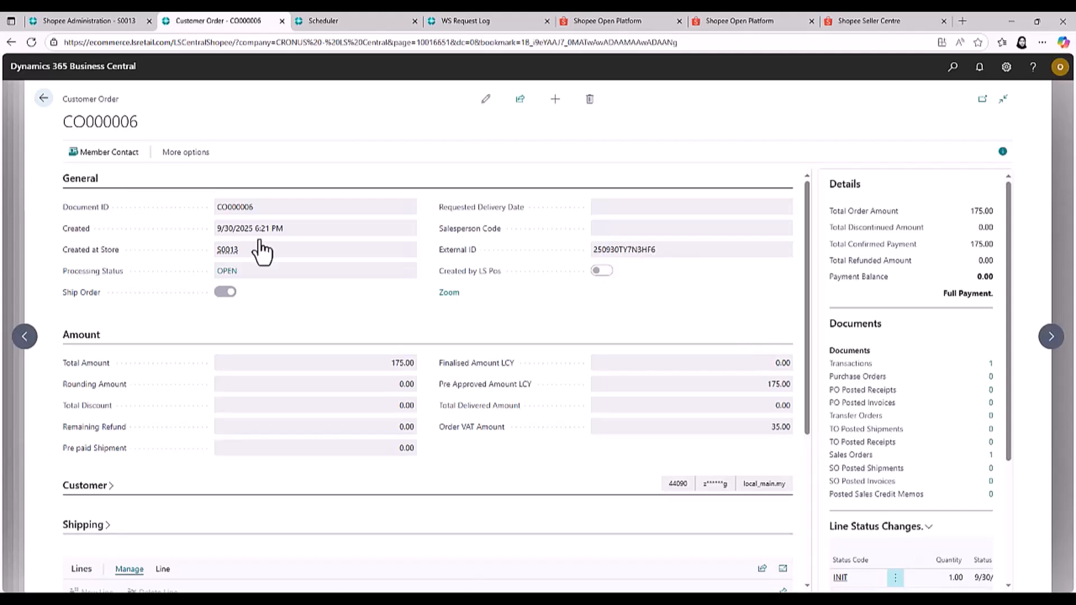
# Cancel the open customer order and confirm the cancellation despite the initiated payment
pyautogui.click(181, 157)
pyautogui.click(191, 158)
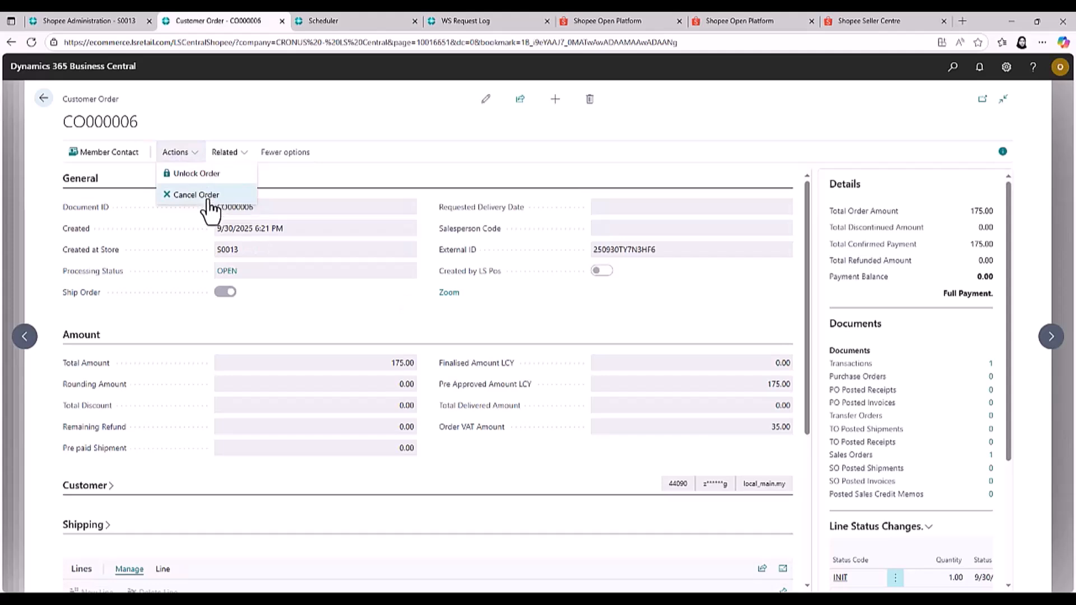
pyautogui.click(203, 198)
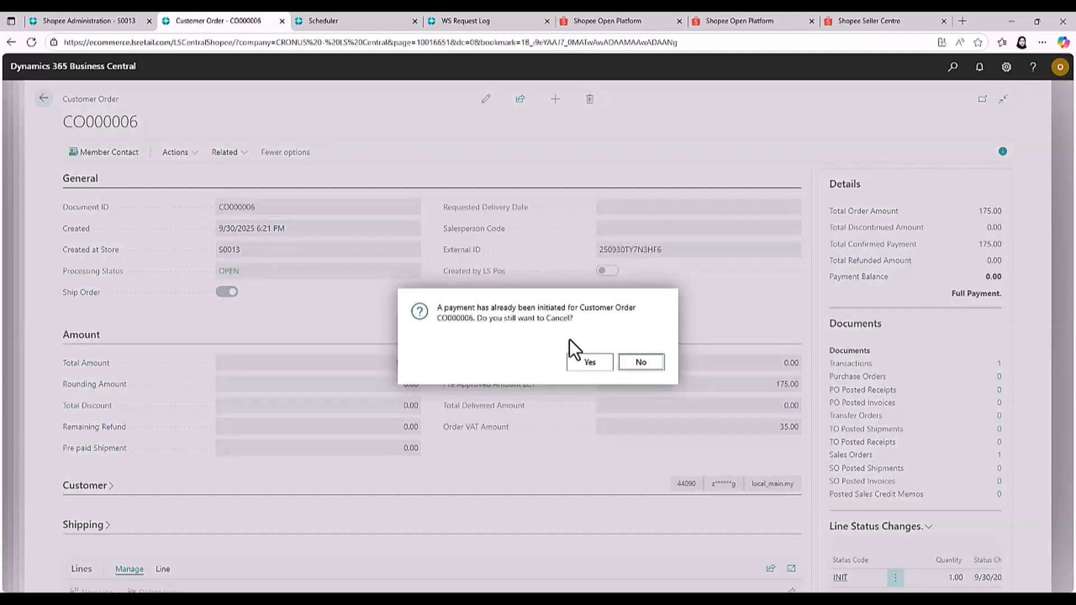
pyautogui.click(581, 363)
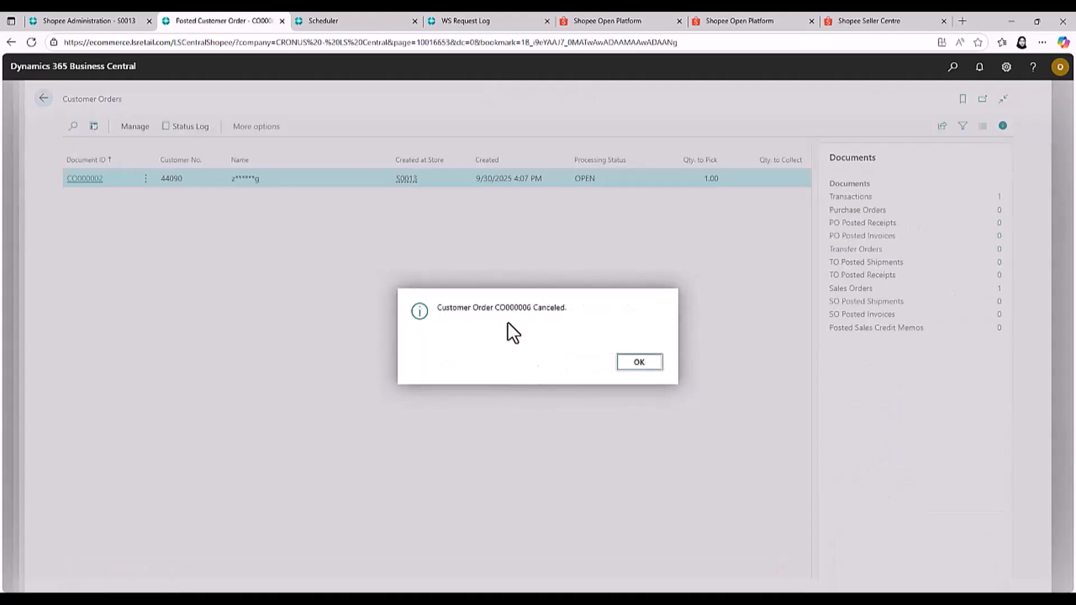
pyautogui.click(642, 370)
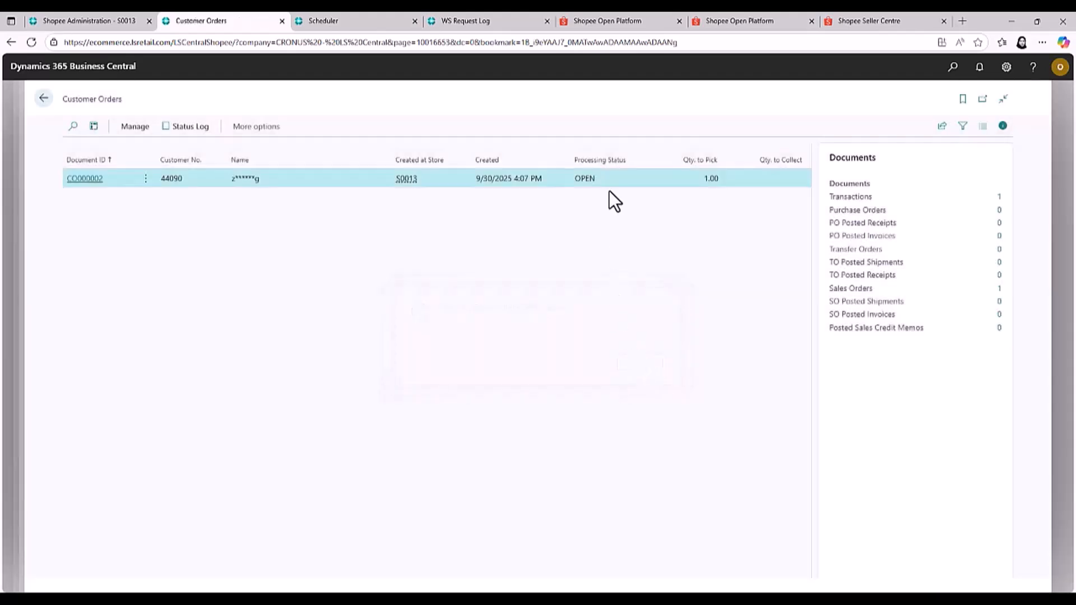
# Switch to the Shopee Open Platform Console and refresh the Test Order list to check the Elsa Oslo dress order's status
pyautogui.click(603, 22)
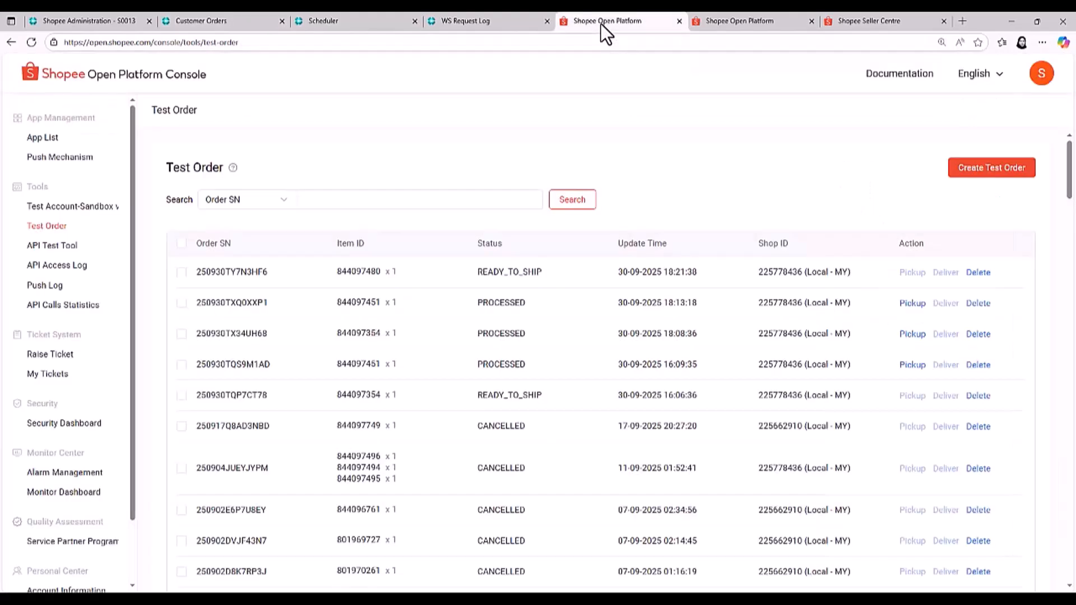
pyautogui.click(36, 41)
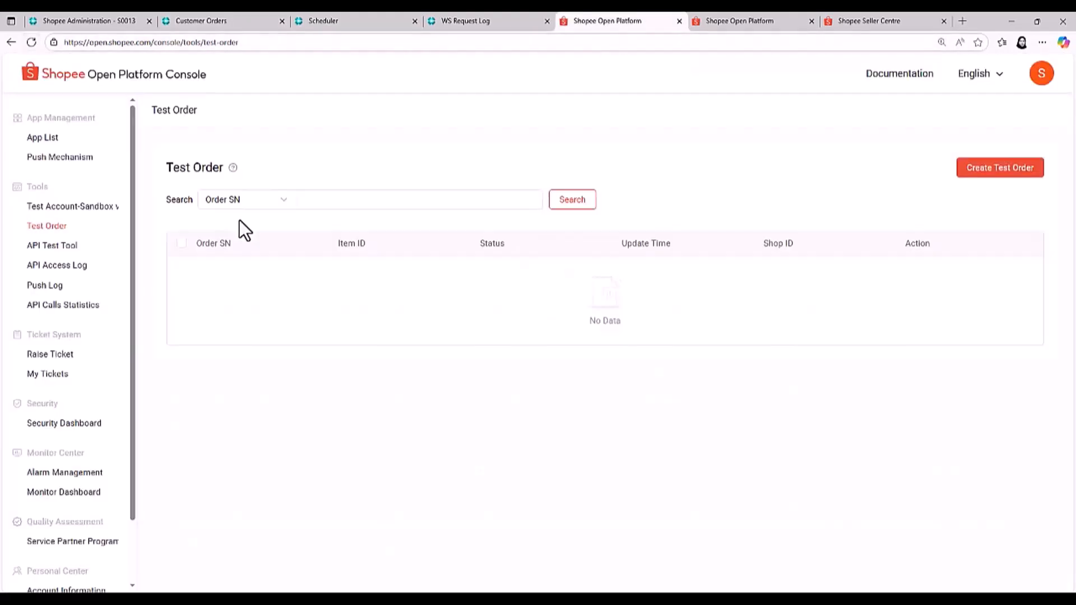
pyautogui.moveTo(477, 273); pyautogui.dragTo(526, 283)
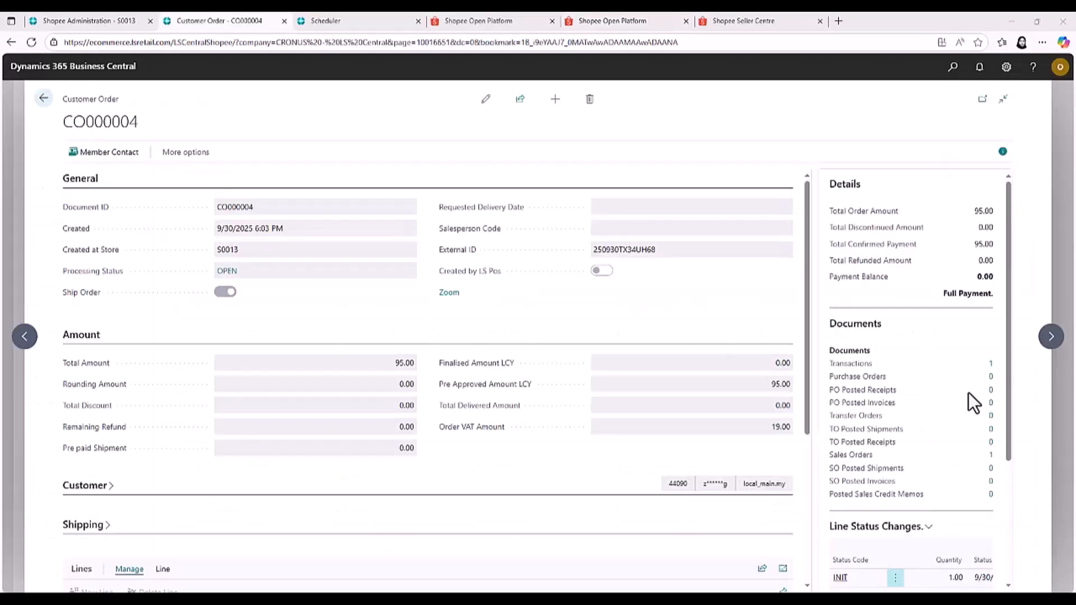
# Open the sales order linked to the leather backpack customer order and post it as Ship and Invoice without opening the posted invoice
pyautogui.click(990, 454)
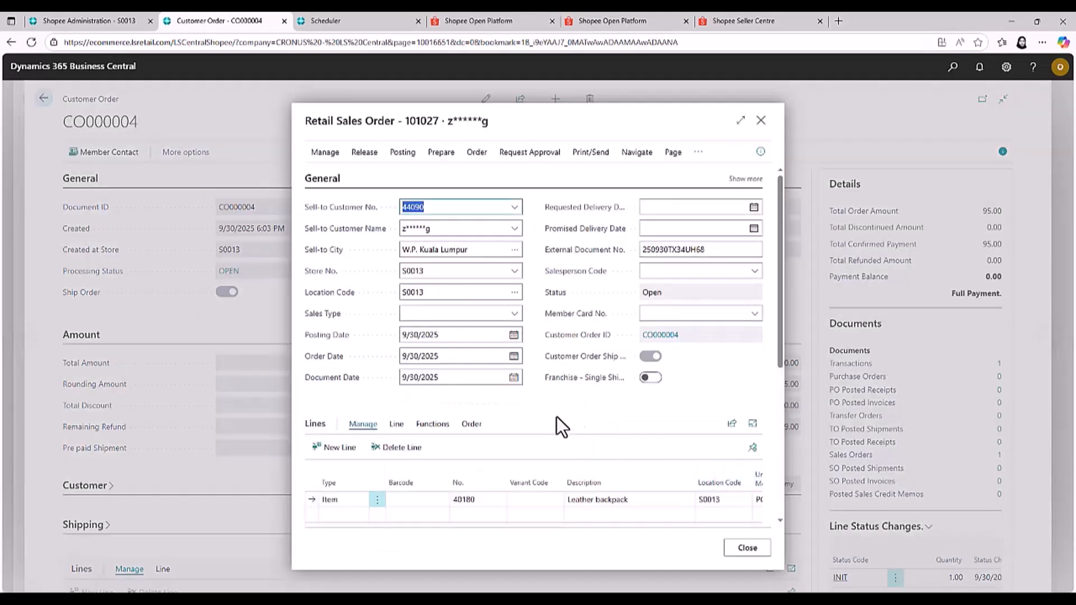
pyautogui.click(549, 411)
pyautogui.click(402, 153)
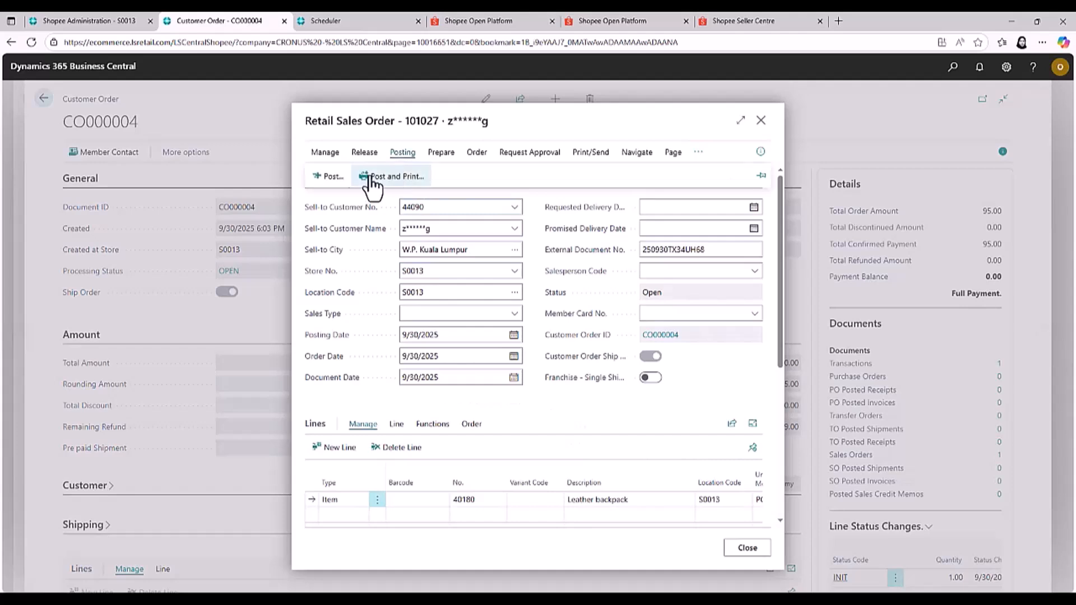
pyautogui.click(343, 177)
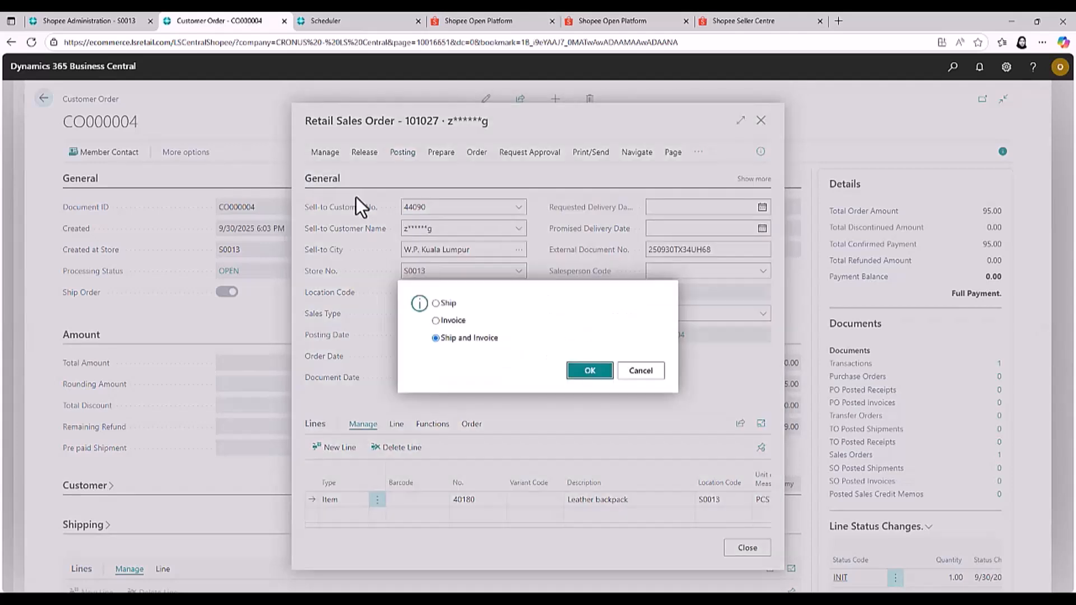
pyautogui.click(589, 378)
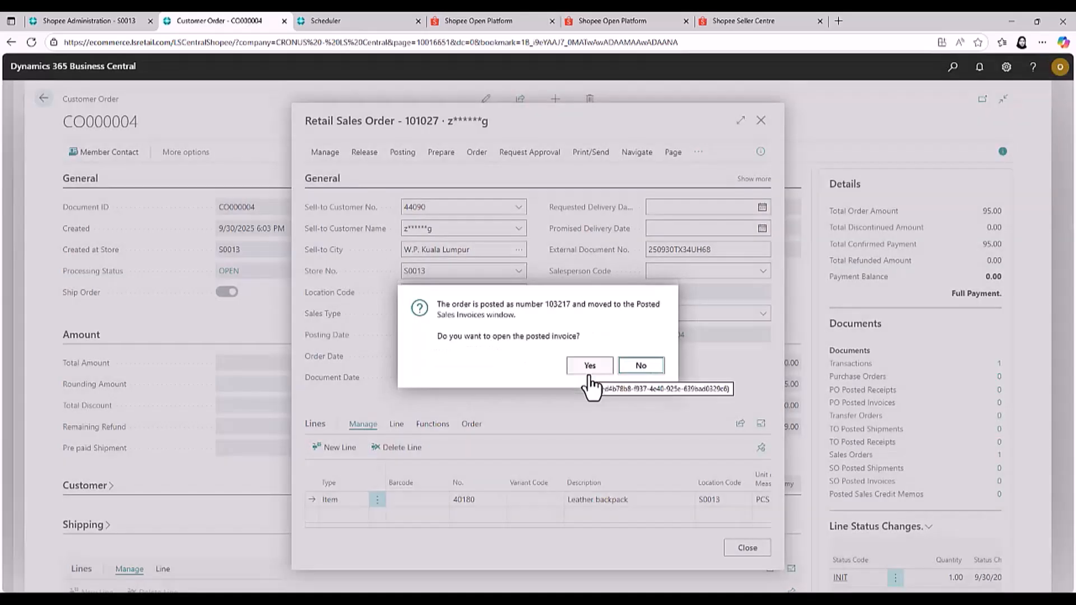
pyautogui.click(640, 370)
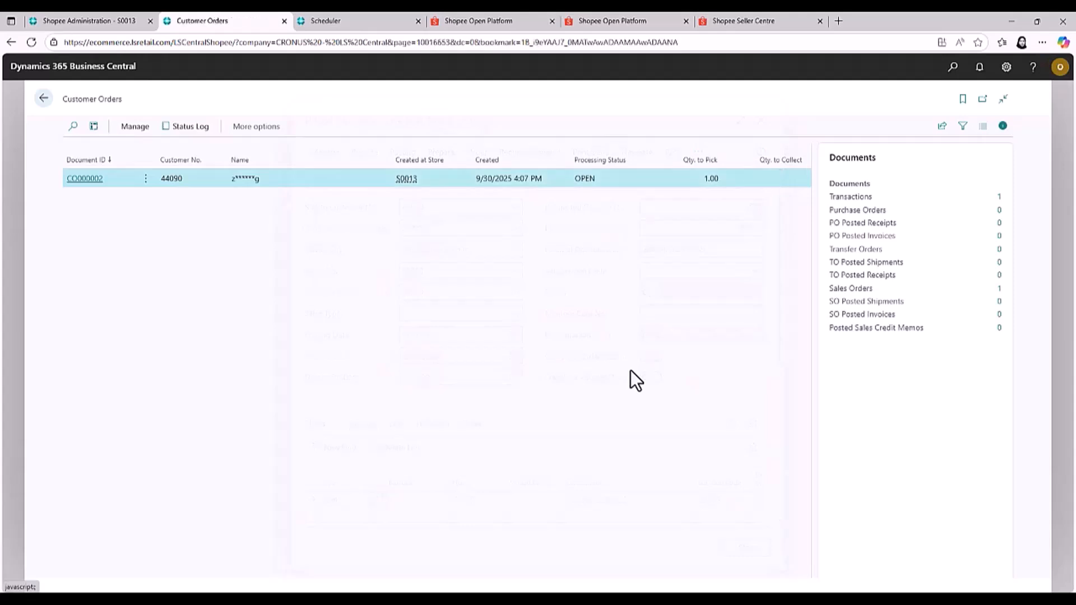
# Find Posted Customer Orders by searching for "posted" and open the order created 9/30/2025 6:03 PM
pyautogui.click(952, 67)
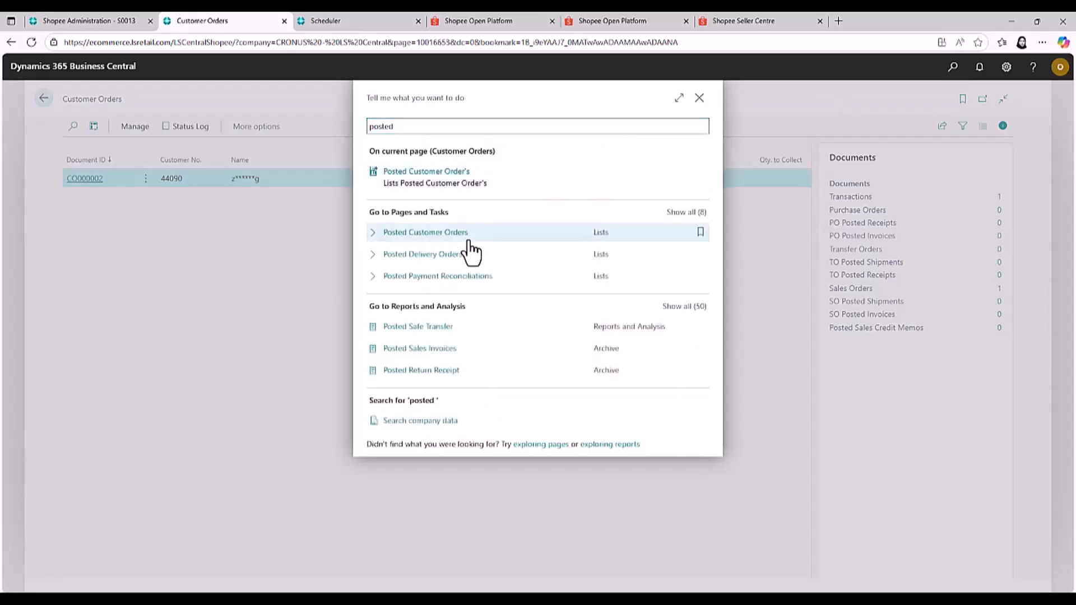
pyautogui.click(471, 240)
pyautogui.click(71, 218)
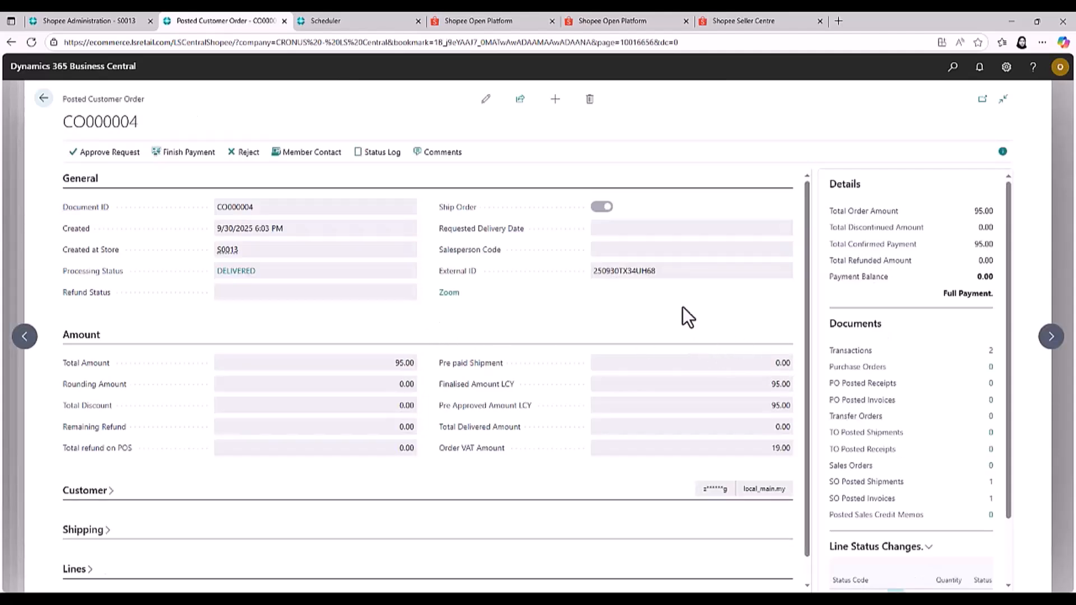
# Open the order's posted sales shipment and check the shipping agent and package tracking number in its document update form
pyautogui.click(990, 483)
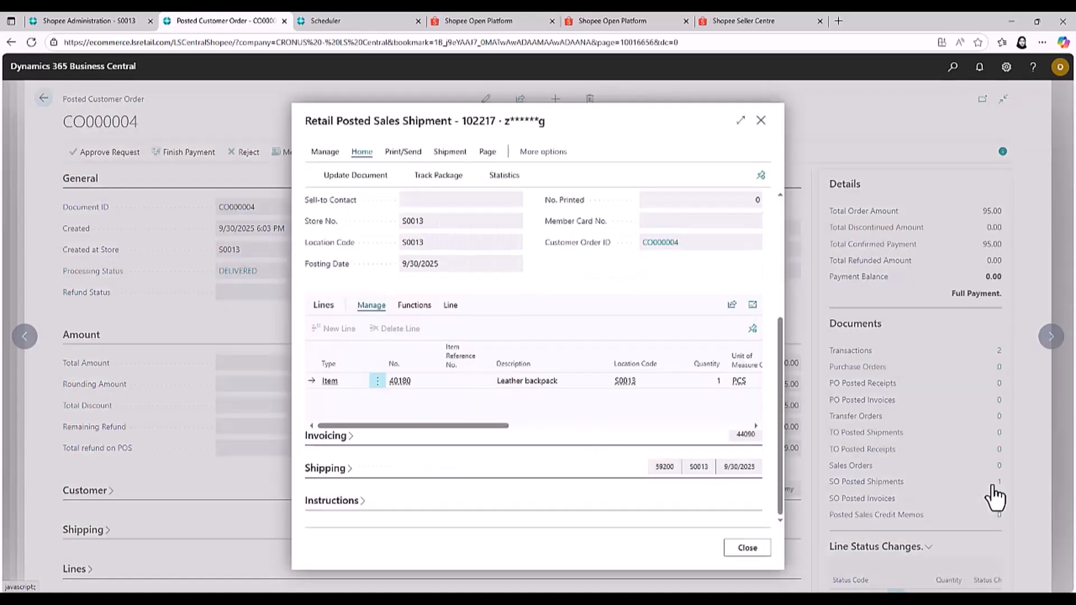
pyautogui.click(379, 187)
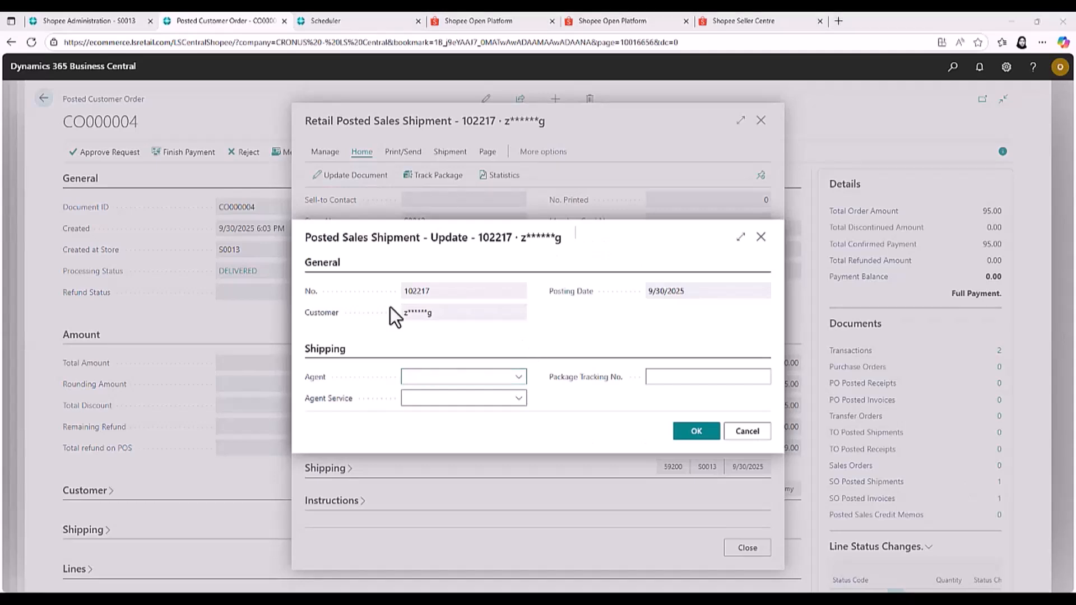
pyautogui.click(696, 431)
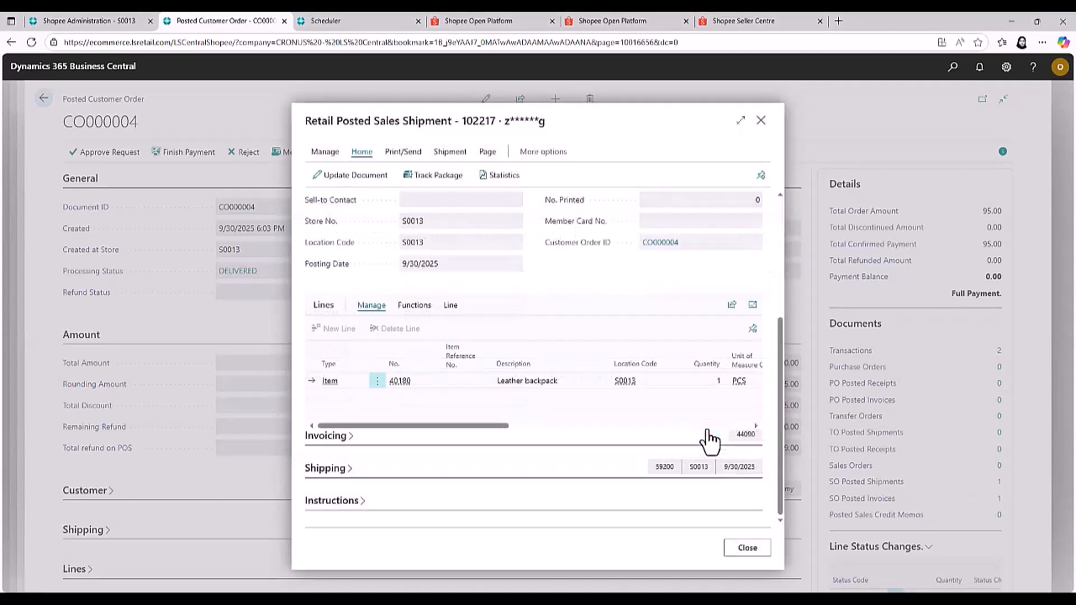
# Switch to Shopee Seller Centre, refresh My Orders and examine the shipping status and tracking number of the leather backpack order
pyautogui.click(723, 21)
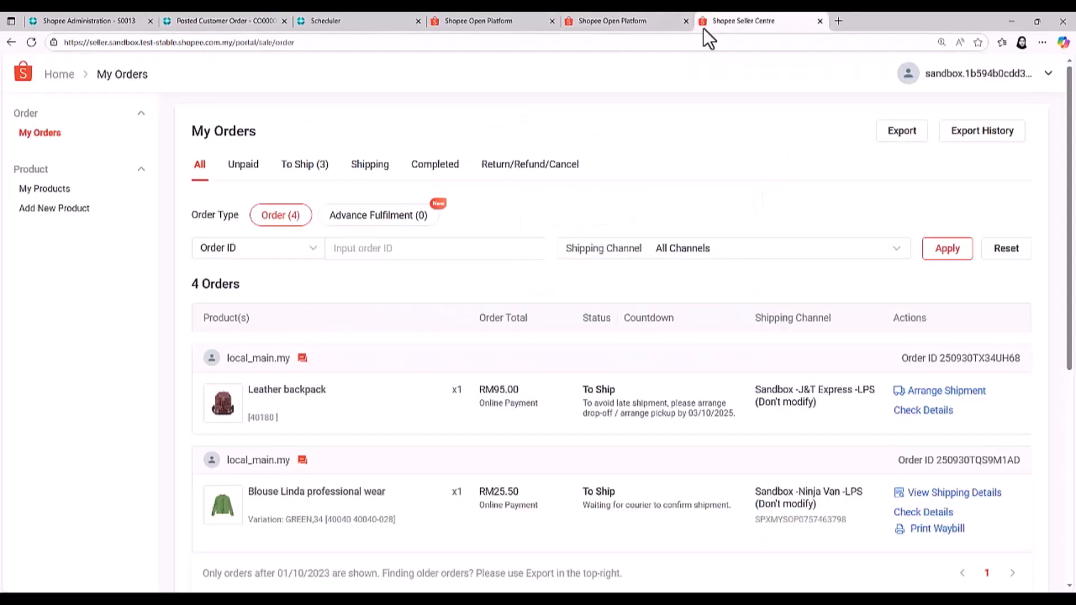
pyautogui.click(32, 41)
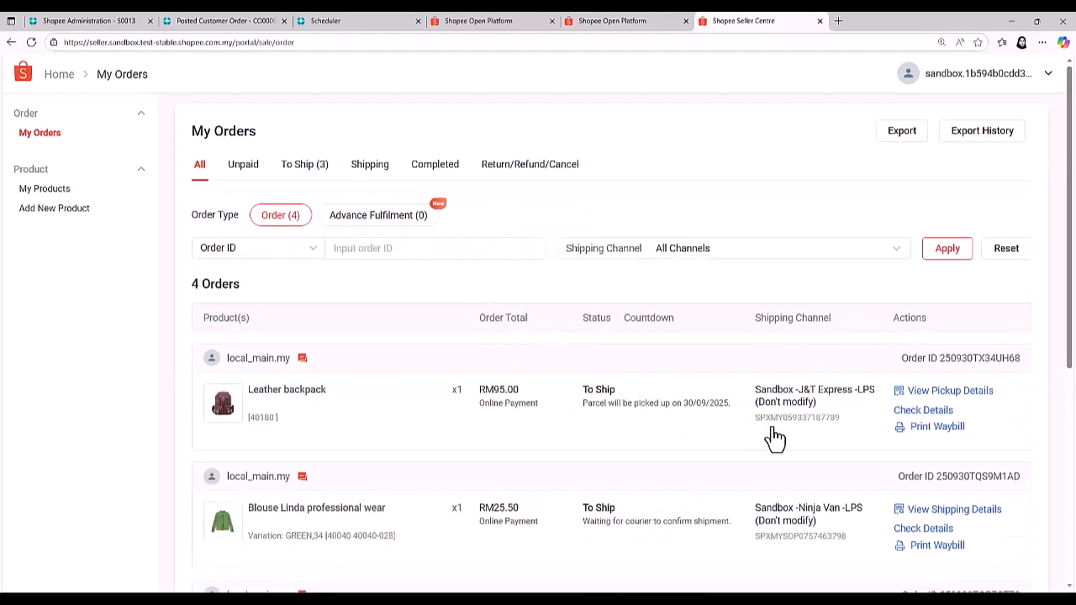
pyautogui.moveTo(755, 419); pyautogui.dragTo(812, 430)
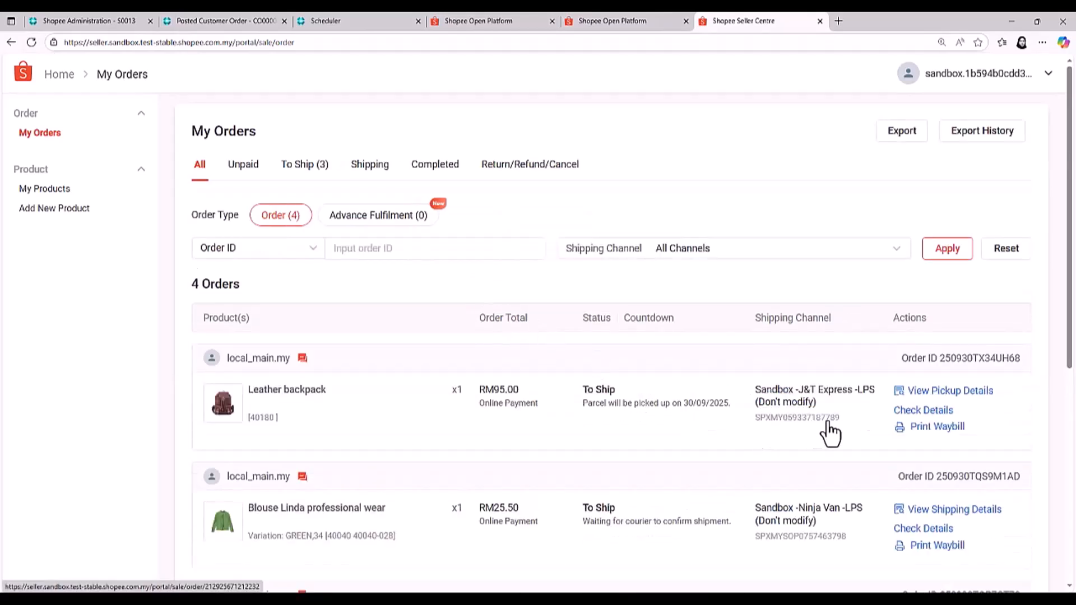
# Return to the Shopee Administration card for store S0013 in Business Central and pull the orders from Shopee
pyautogui.click(78, 12)
pyautogui.click(316, 161)
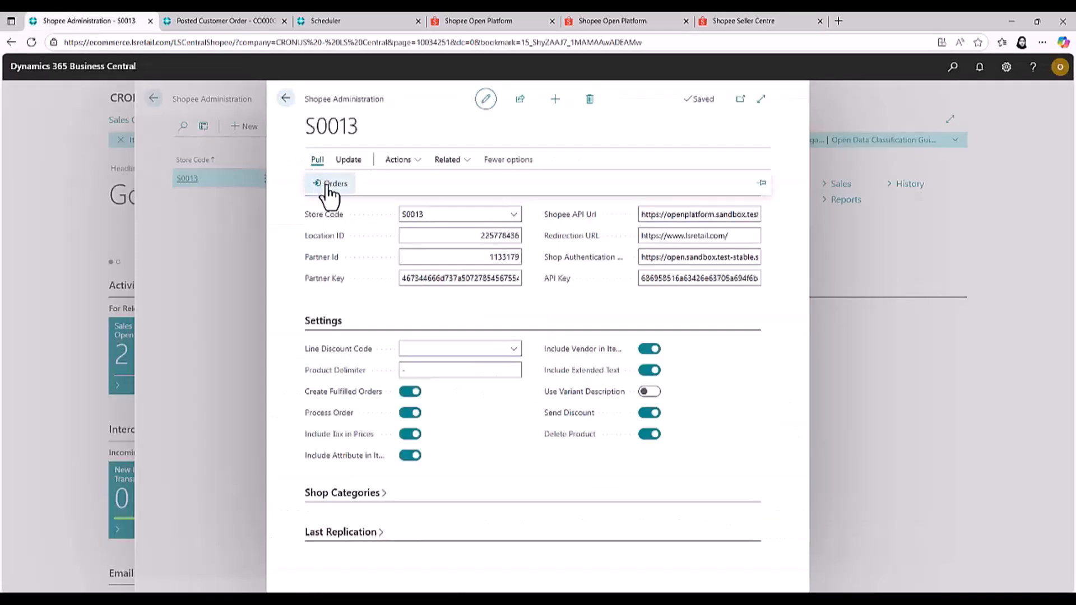
pyautogui.click(325, 184)
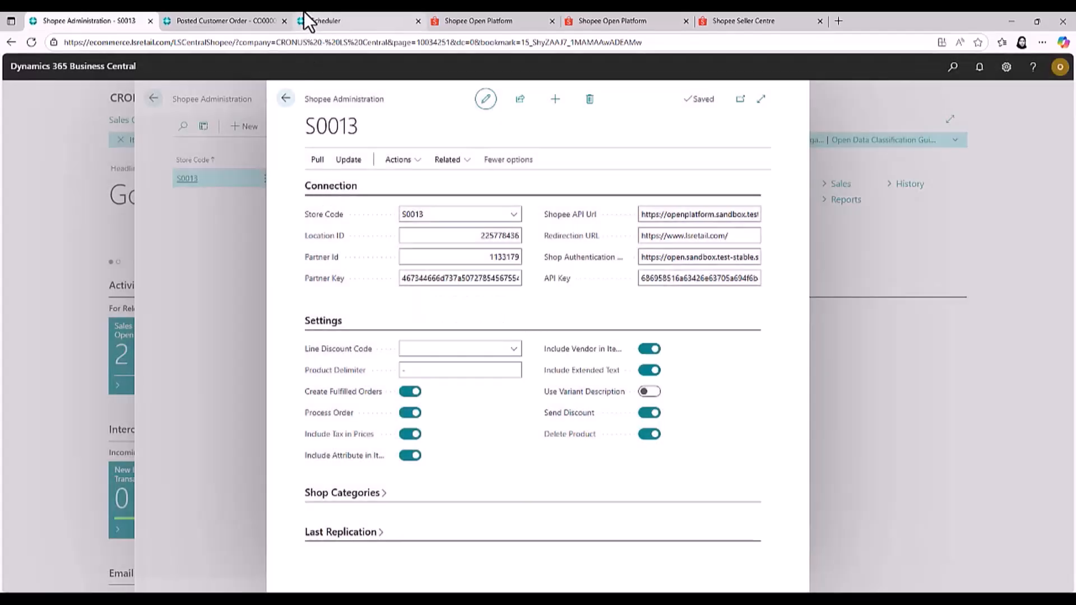
# Close the posted shipment, reload Business Central and reopen the leather backpack order from Posted Customer Orders by searching for "posted"
pyautogui.click(233, 21)
pyautogui.click(761, 123)
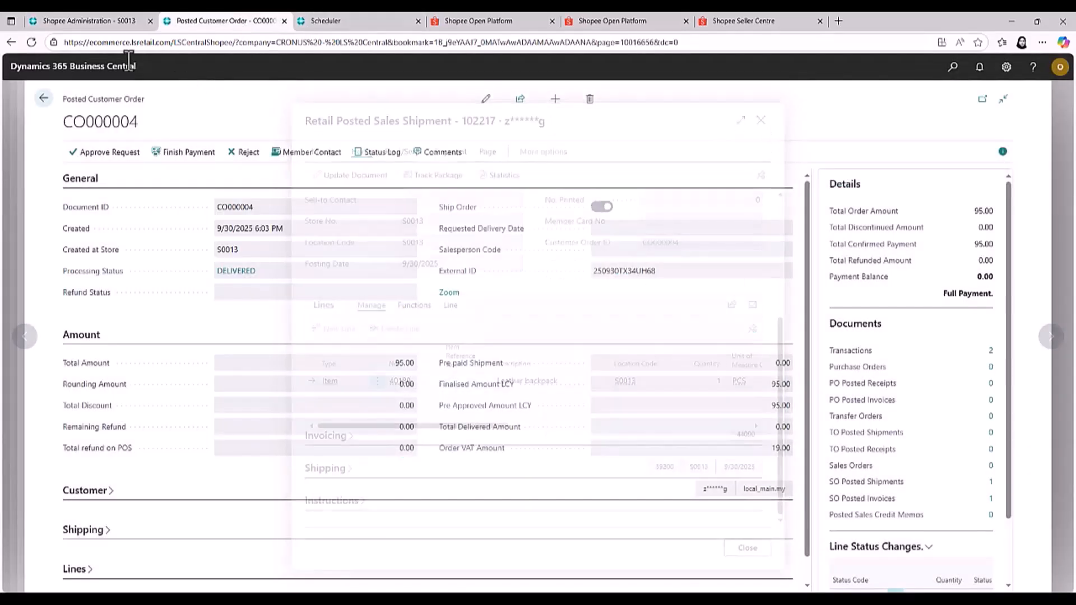
pyautogui.click(32, 42)
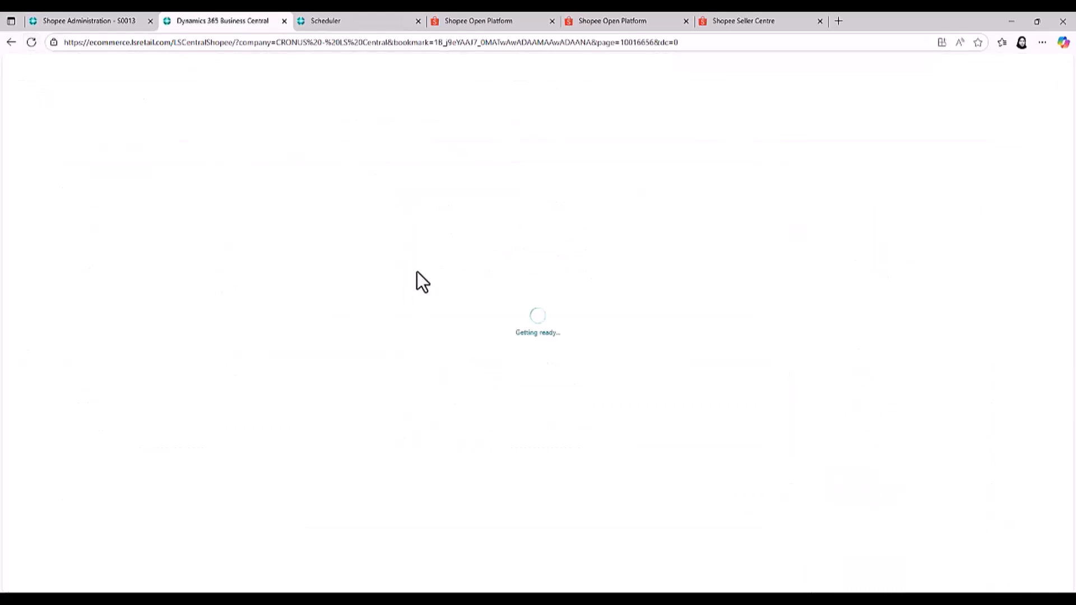
pyautogui.press('Escape')
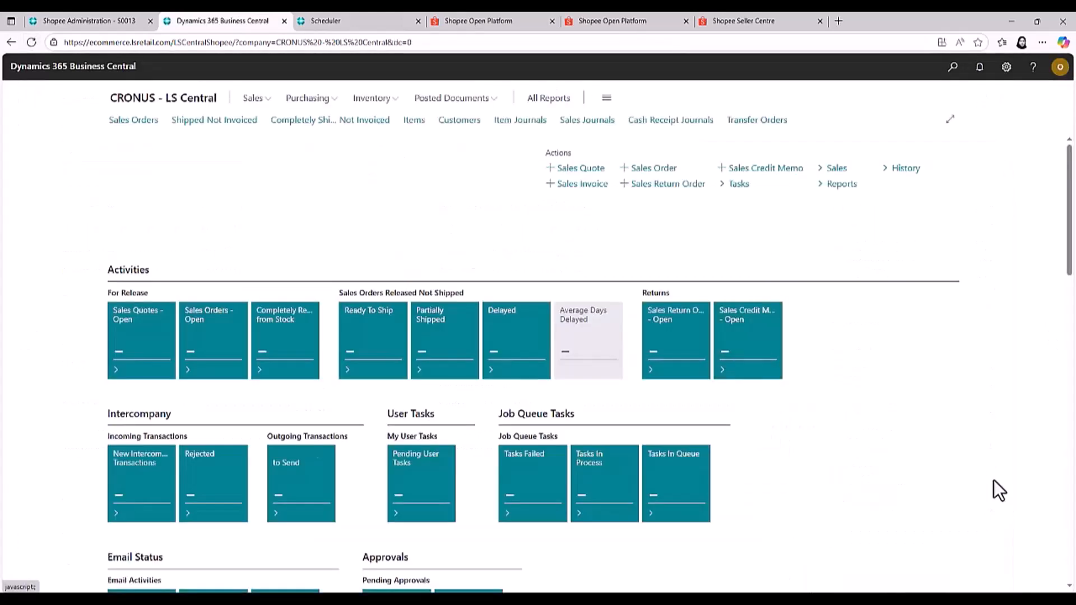
pyautogui.click(951, 70)
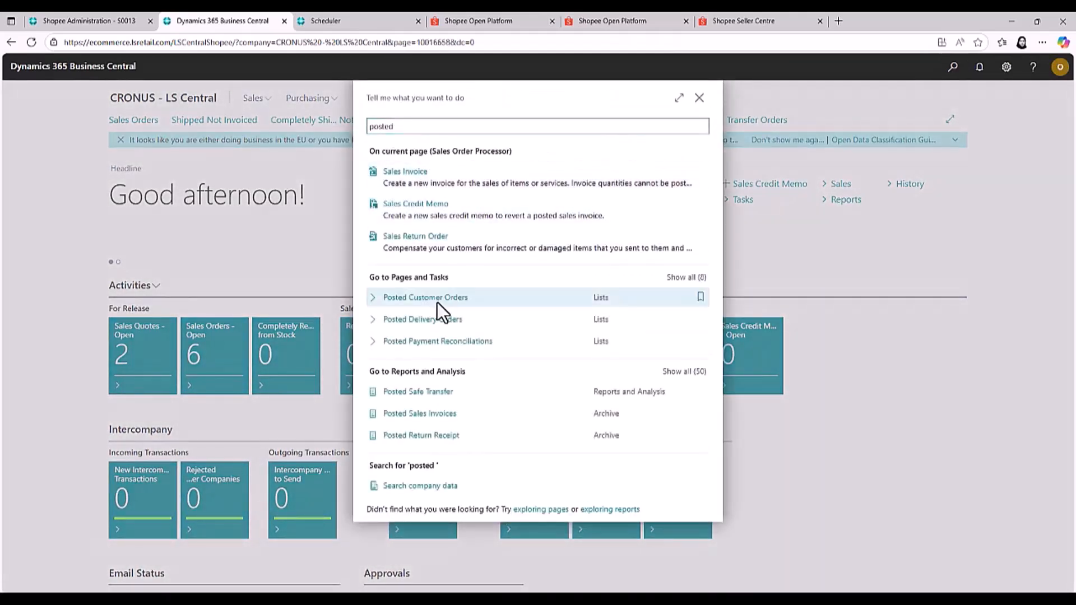
pyautogui.click(437, 302)
pyautogui.click(93, 219)
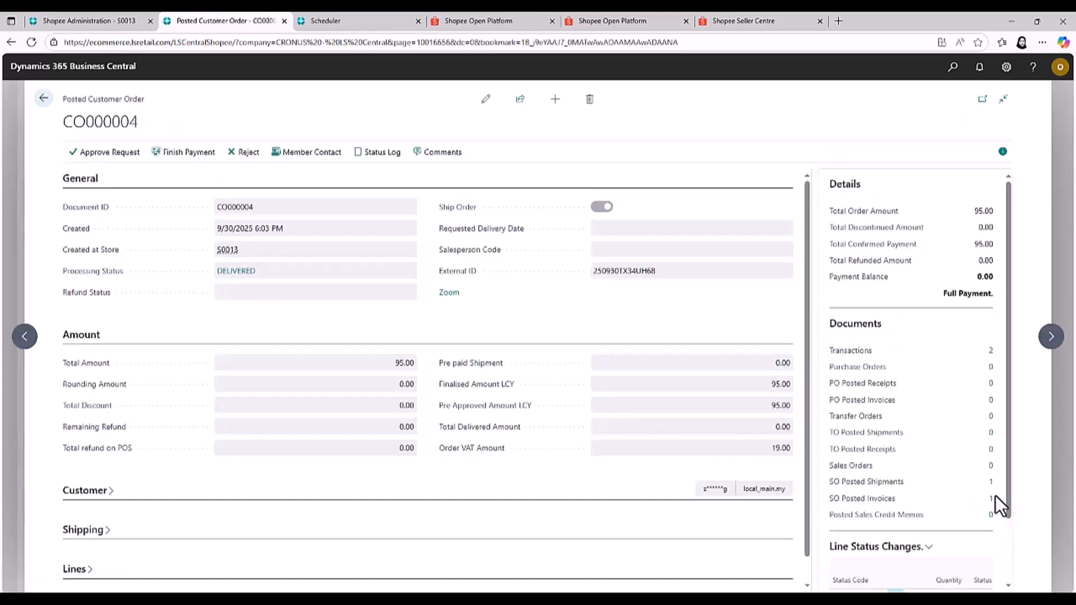
# Open the posted shipment's document update form again and examine the agent and package tracking number received from Shopee
pyautogui.click(990, 482)
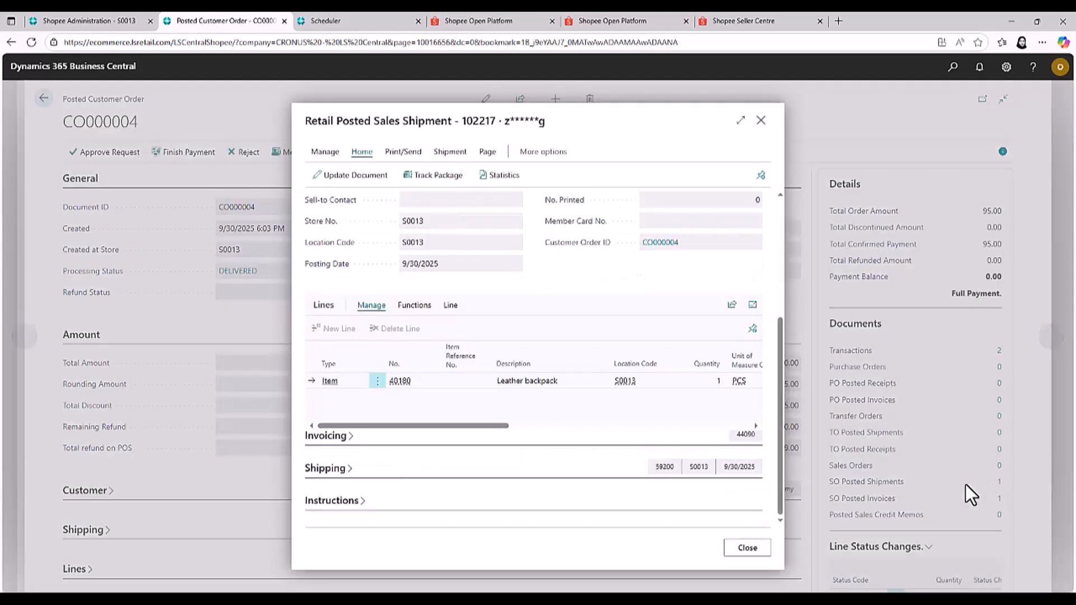
pyautogui.click(338, 176)
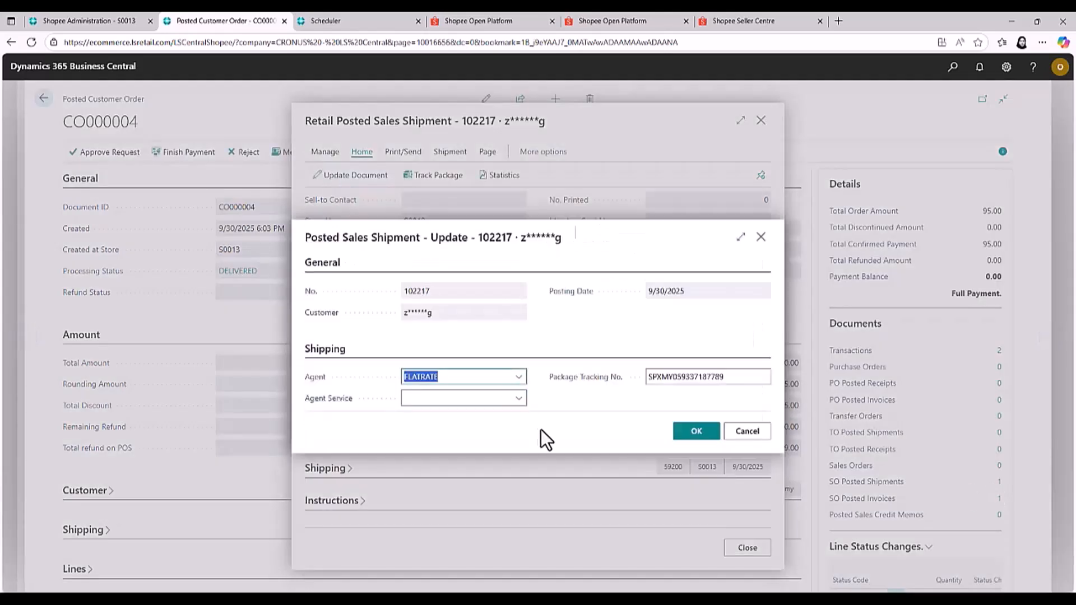
pyautogui.click(559, 421)
pyautogui.click(727, 380)
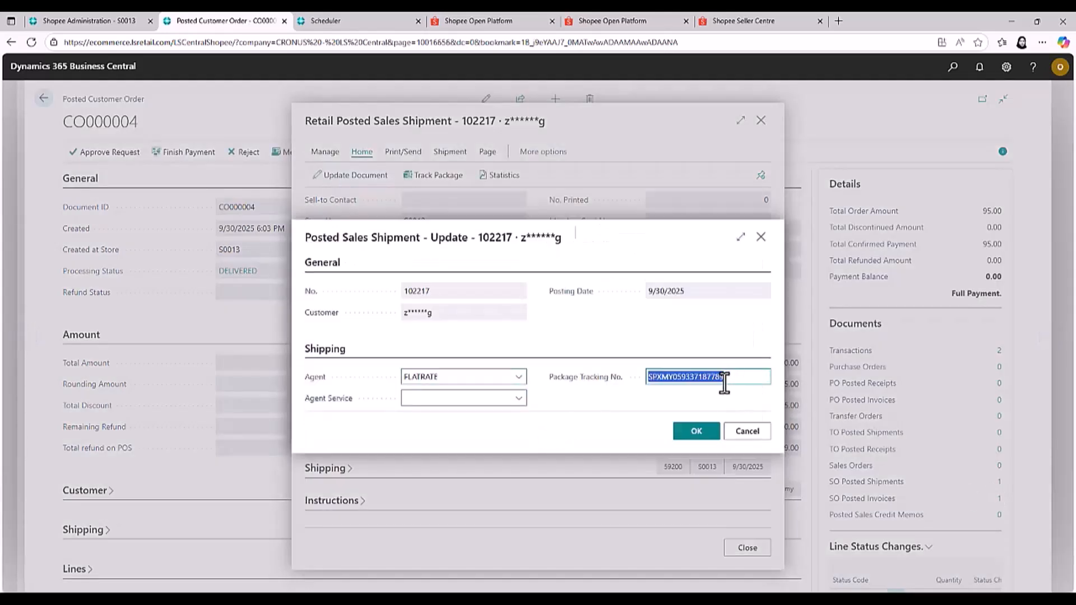
# In the Shopee Open Platform Console, create a test order for shop 225778436 with one Boots Linda line and the Sandbox Ninja Van shipping option (21013)
pyautogui.click(750, 20)
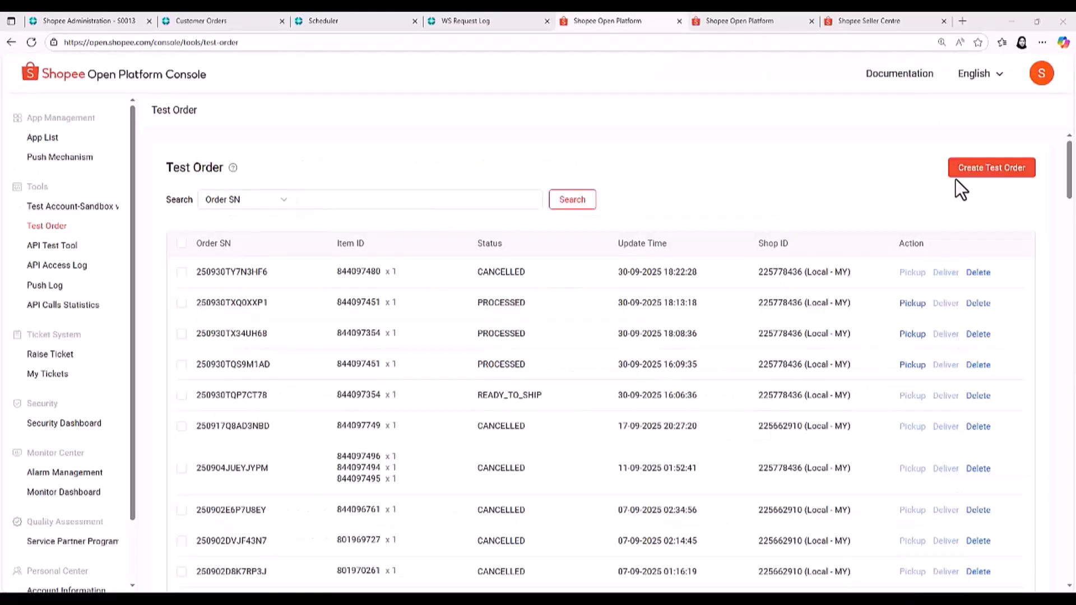
pyautogui.click(959, 171)
pyautogui.click(553, 269)
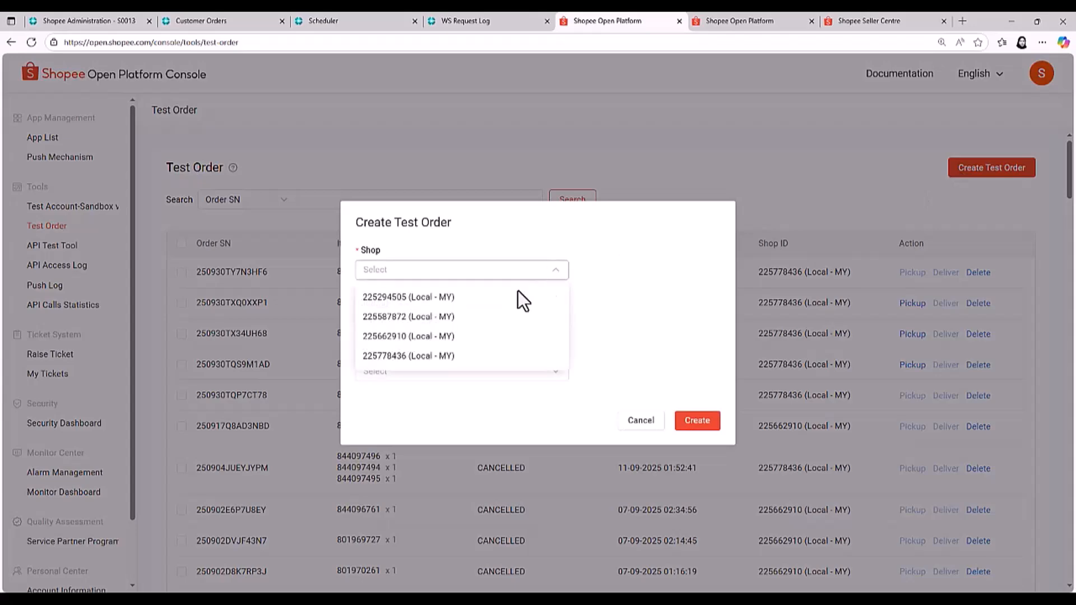
pyautogui.click(452, 353)
pyautogui.click(430, 322)
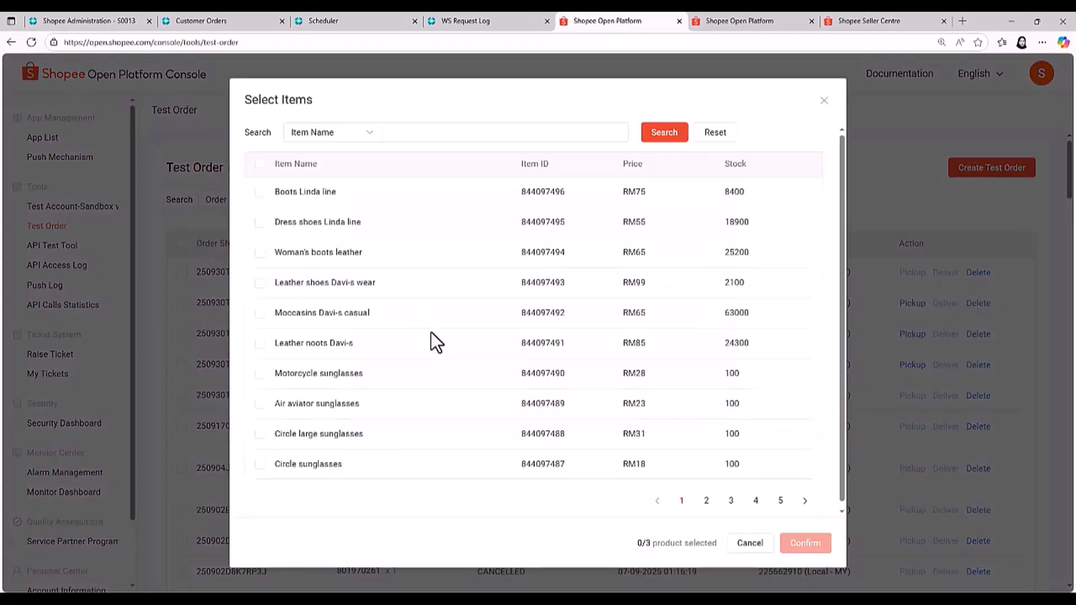
pyautogui.click(260, 193)
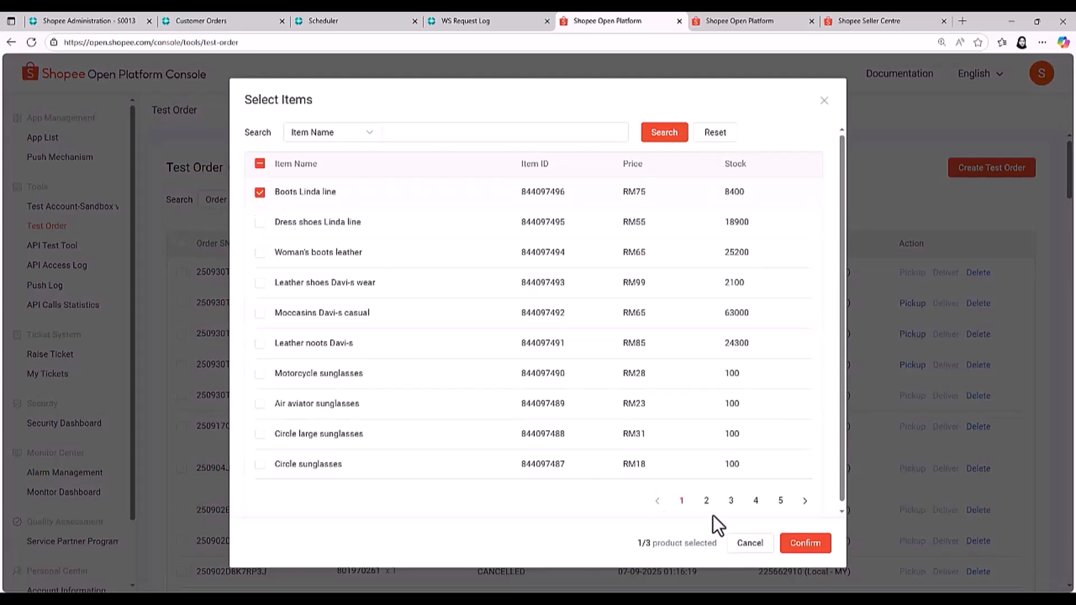
pyautogui.click(804, 543)
pyautogui.click(497, 388)
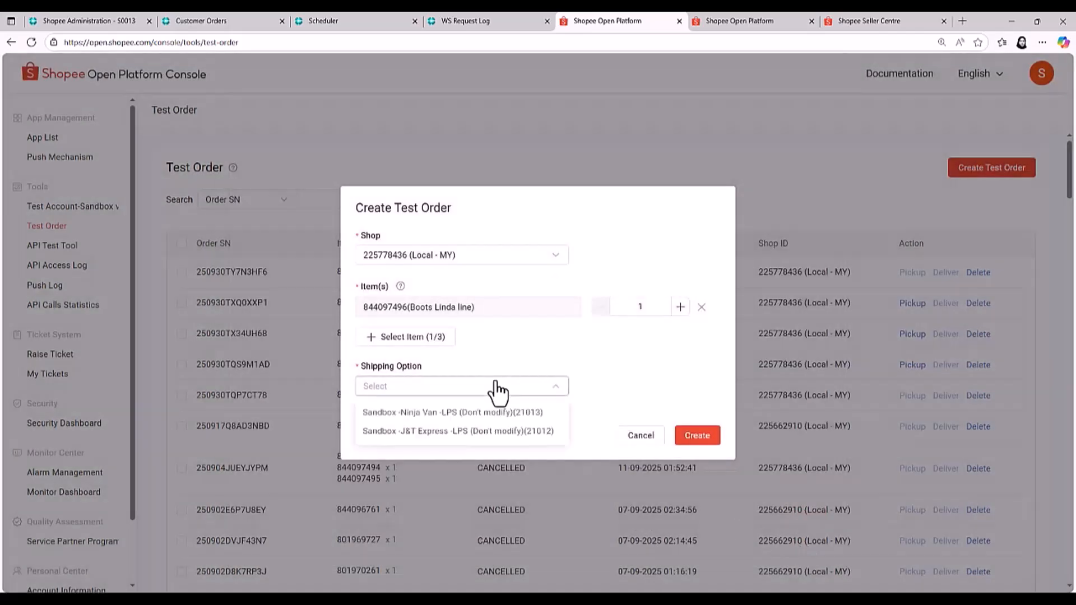
pyautogui.click(494, 414)
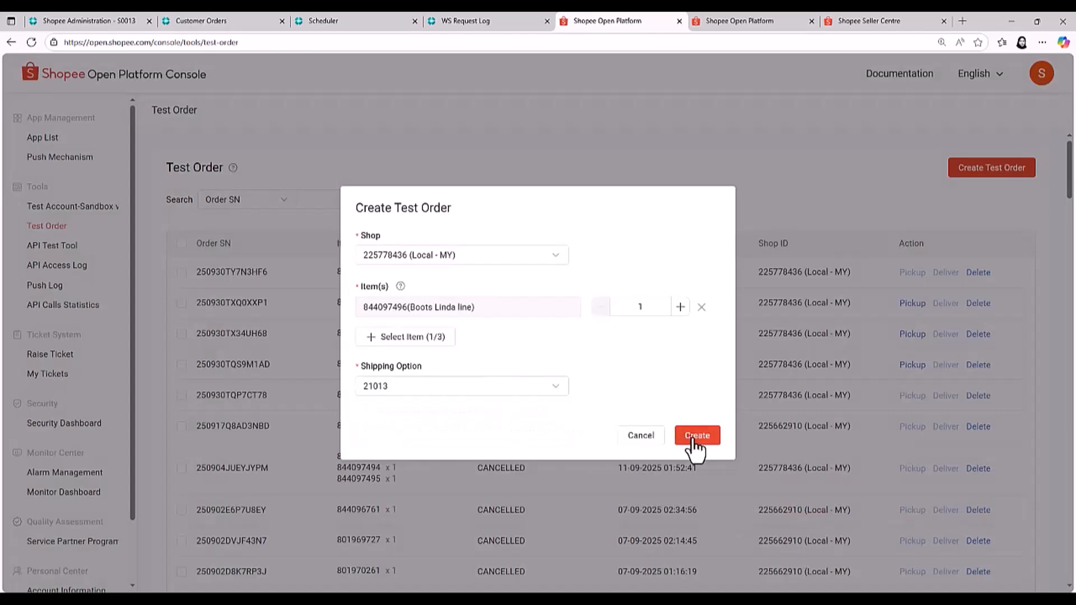
pyautogui.click(696, 435)
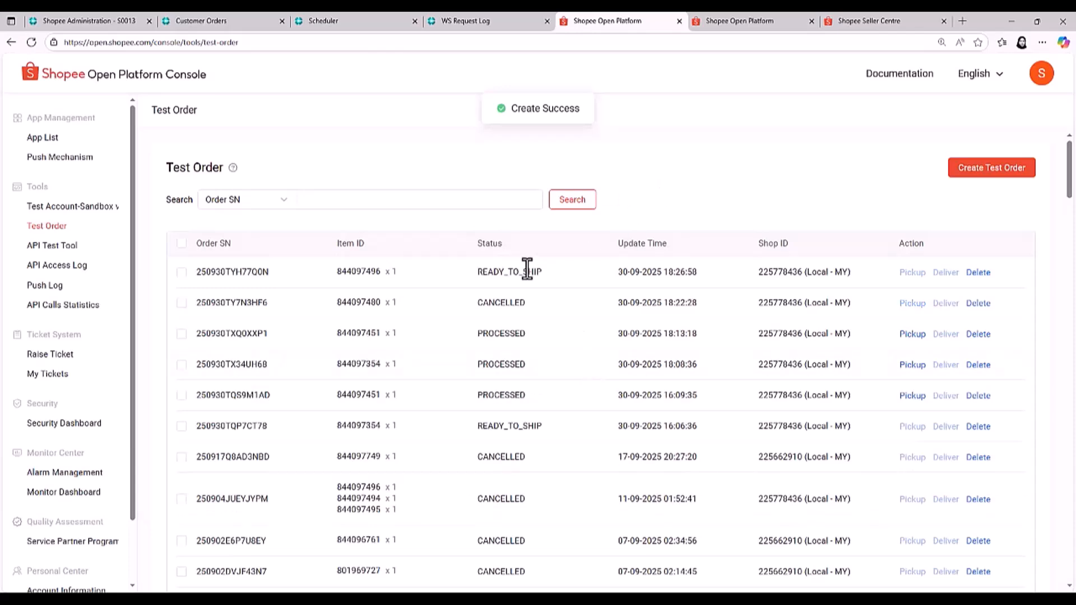
# Switch to Shopee Seller Centre, refresh My Orders and check the order ID of the Boots Linda line order
pyautogui.click(855, 22)
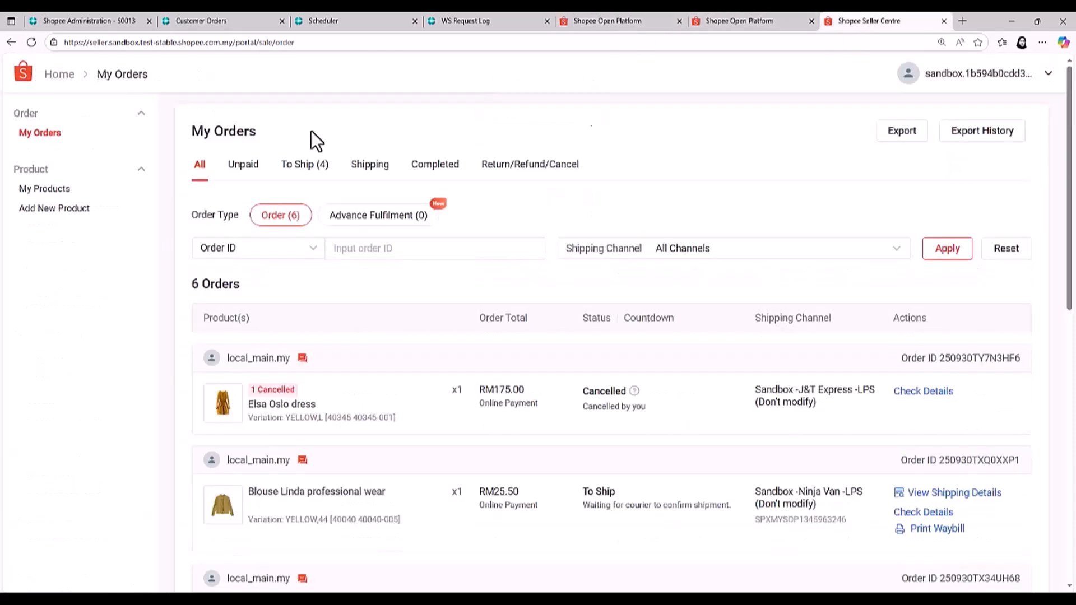
pyautogui.click(31, 42)
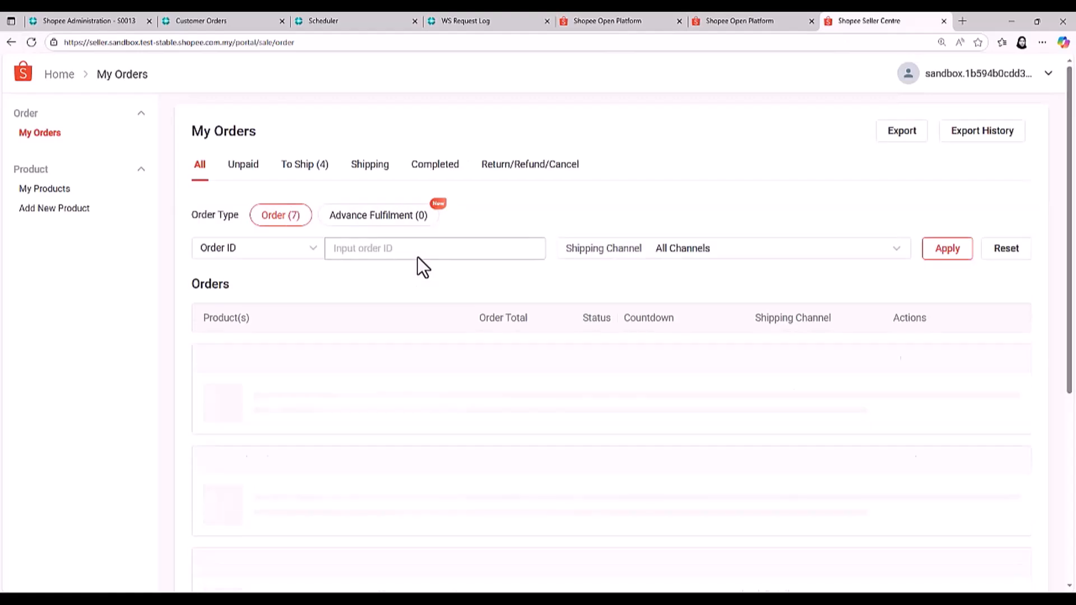
pyautogui.moveTo(1016, 370)
pyautogui.mouseDown()
pyautogui.moveTo(1008, 359)
pyautogui.moveTo(1003, 372)
pyautogui.mouseUp()
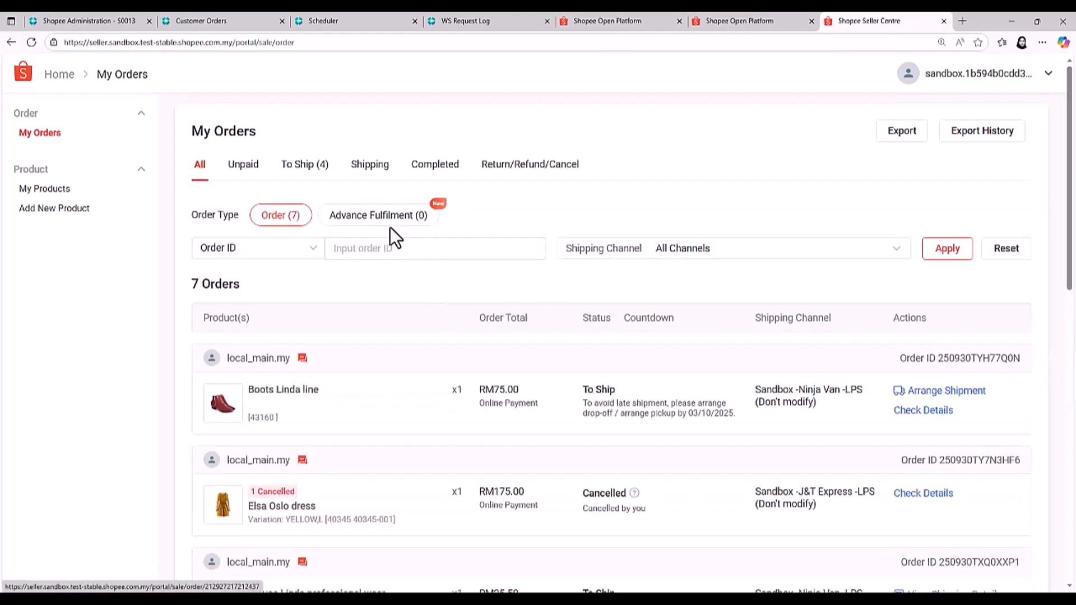
# Run the SHOPEE-ORDER scheduler job directly in Business Central and dismiss its completion message
pyautogui.click(318, 17)
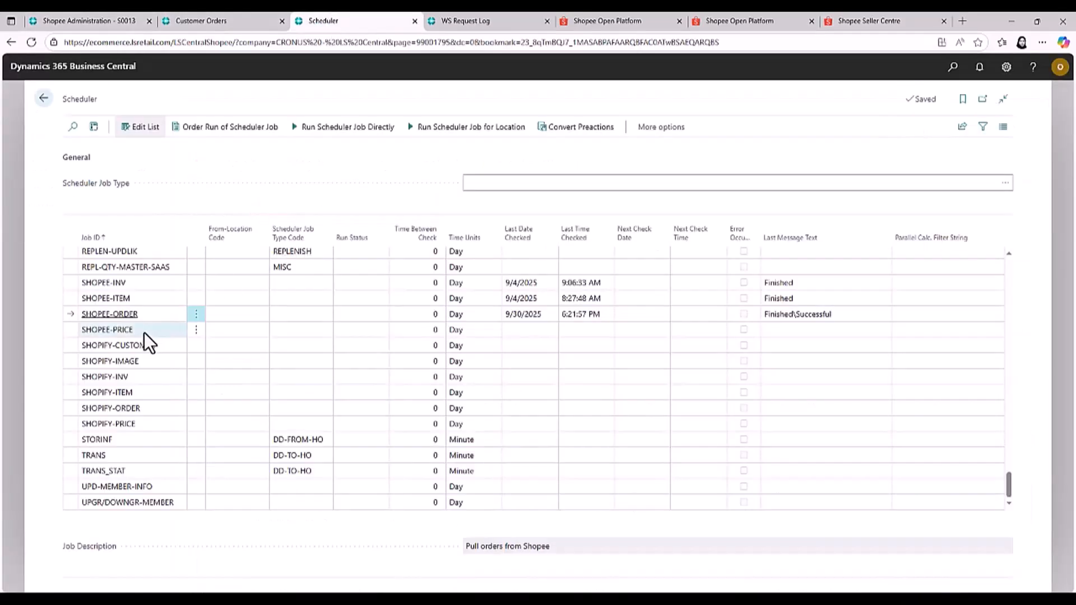
pyautogui.click(314, 134)
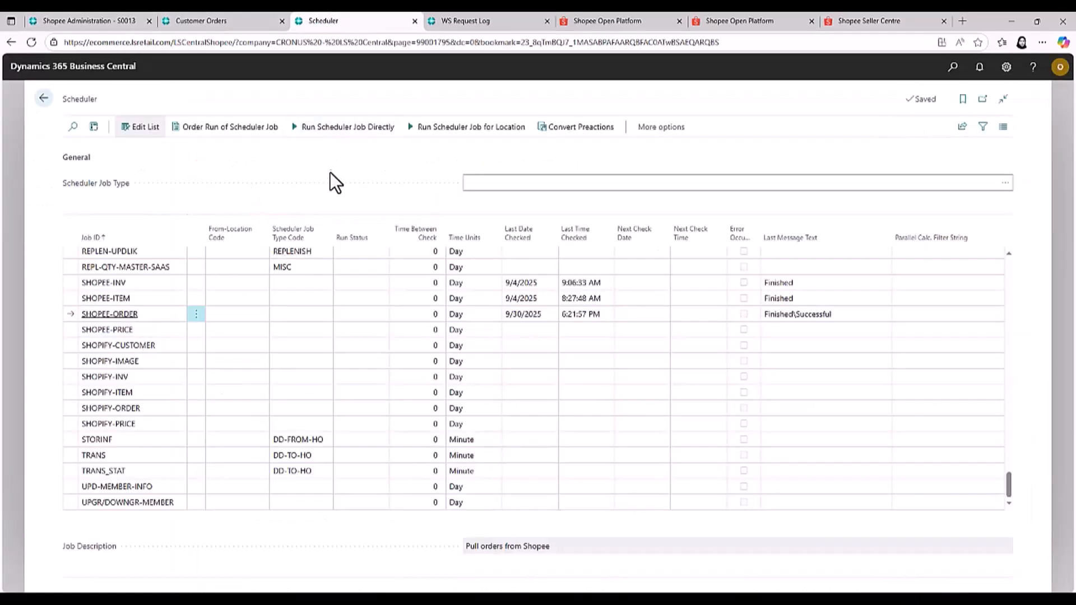
pyautogui.click(584, 364)
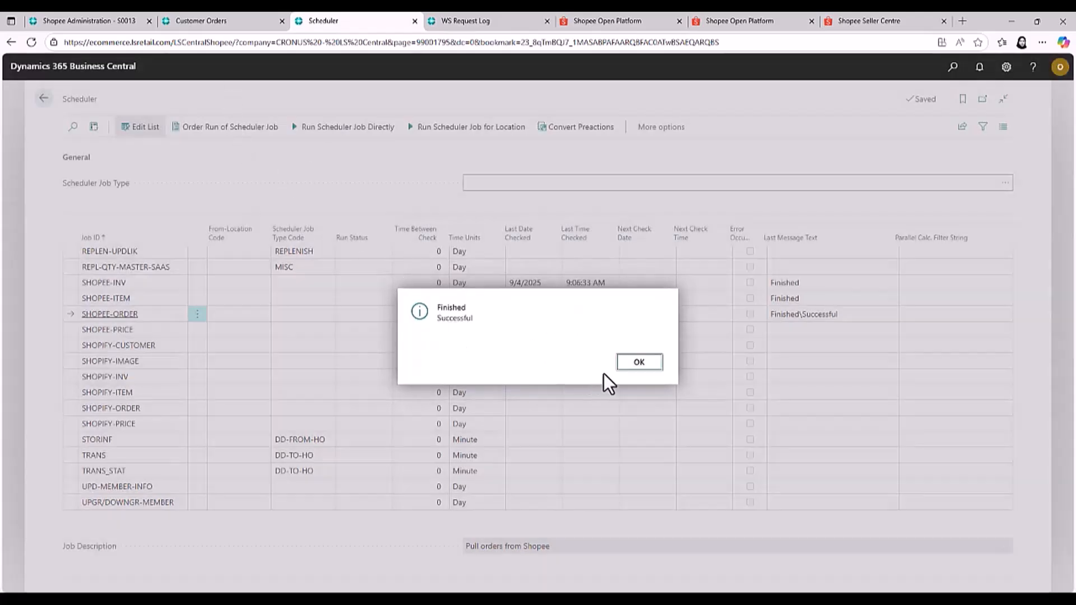
pyautogui.click(639, 363)
# Re-sort the Customer Orders list by document ID, open the newest order and check its external ID and item line
pyautogui.click(224, 25)
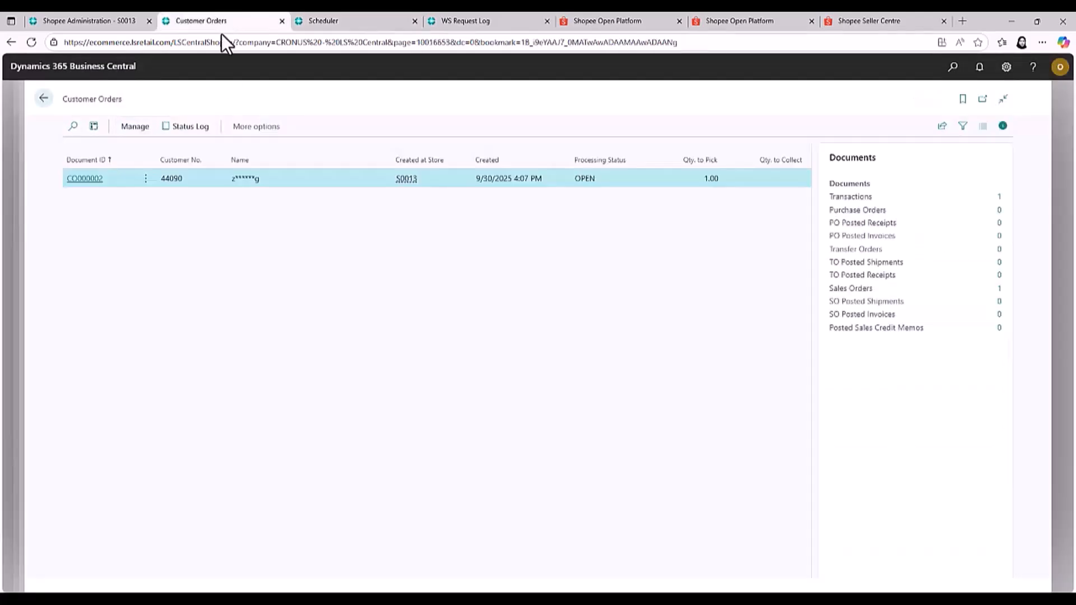
pyautogui.click(100, 161)
pyautogui.click(85, 178)
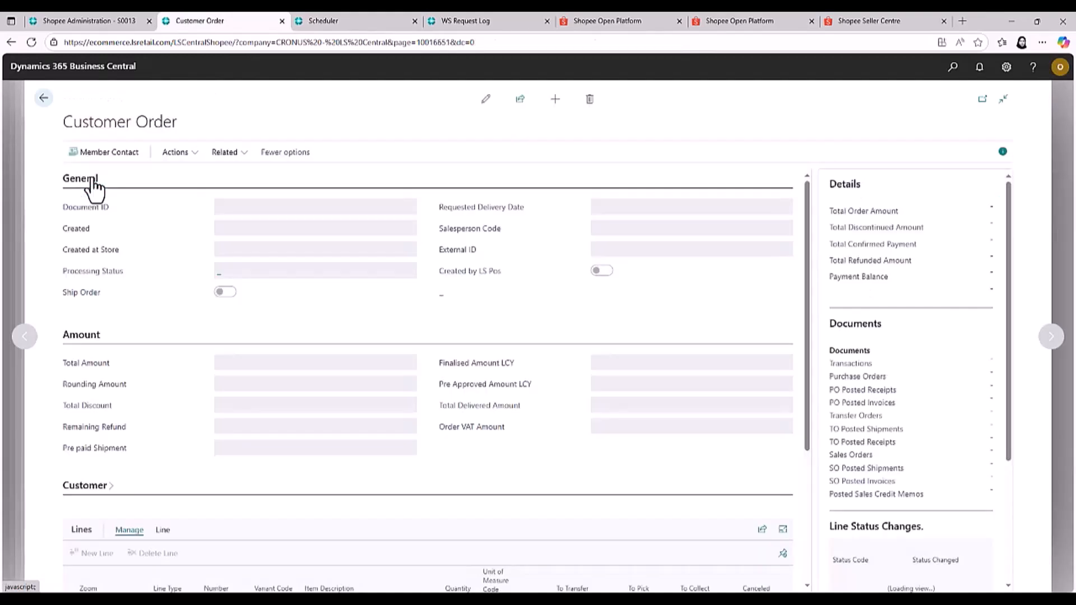
pyautogui.moveTo(637, 250); pyautogui.dragTo(660, 251)
pyautogui.scroll(-3, 203, 391)
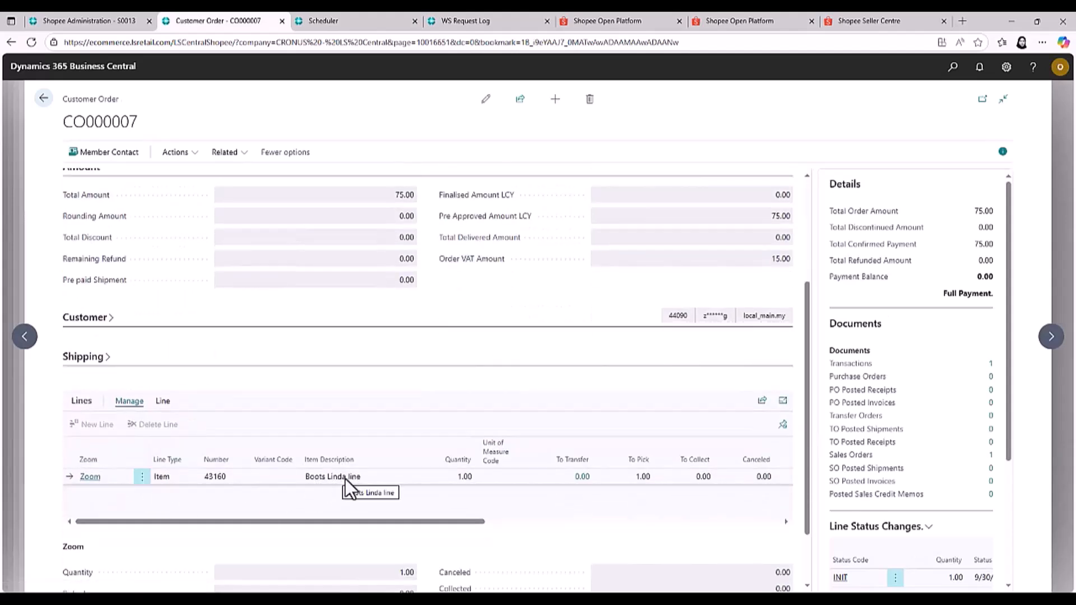
# In Shopee Seller Centre, cancel the Boots Linda line order with the reason Out of stock, selecting that product
pyautogui.click(833, 17)
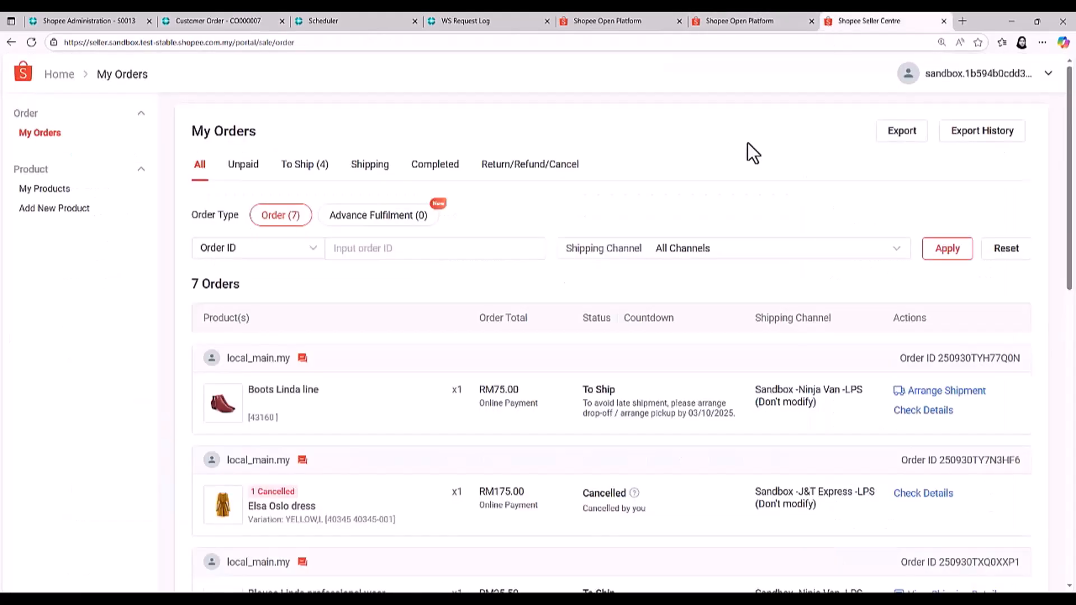
pyautogui.click(266, 362)
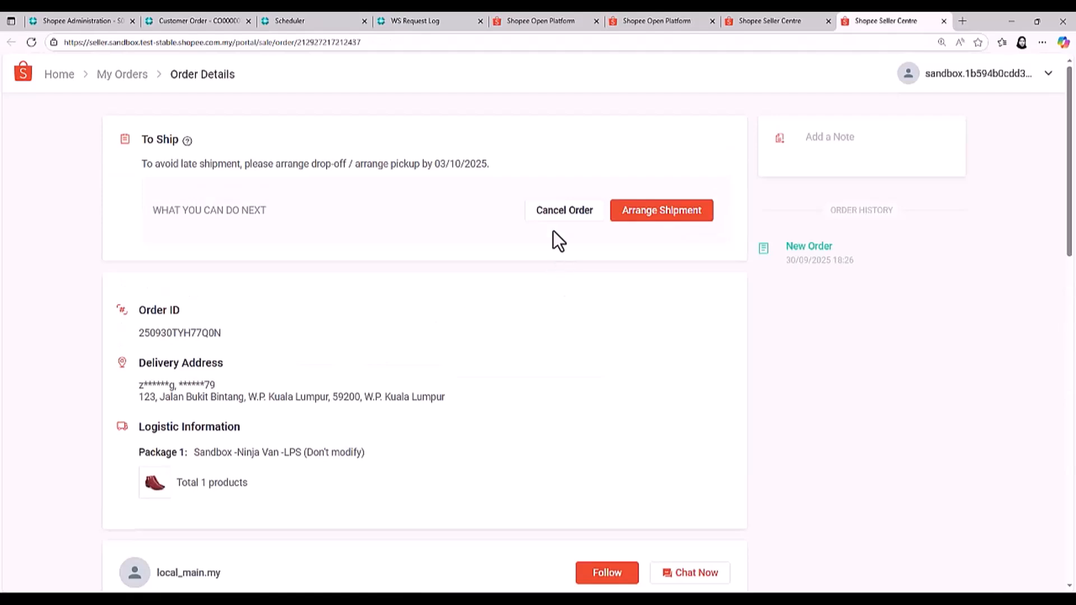
pyautogui.click(554, 220)
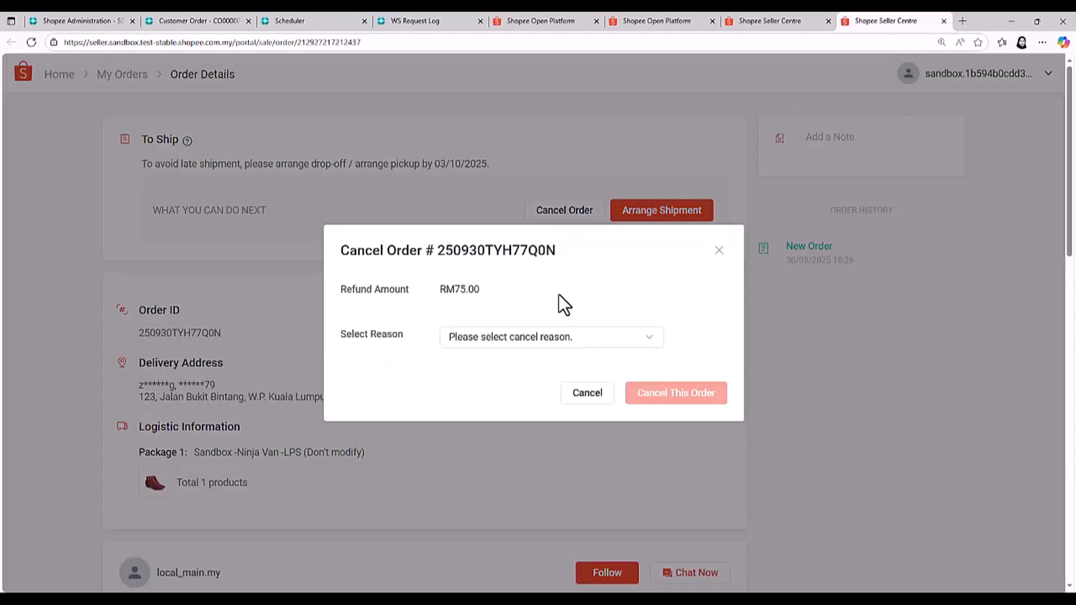
pyautogui.click(557, 339)
pyautogui.click(496, 392)
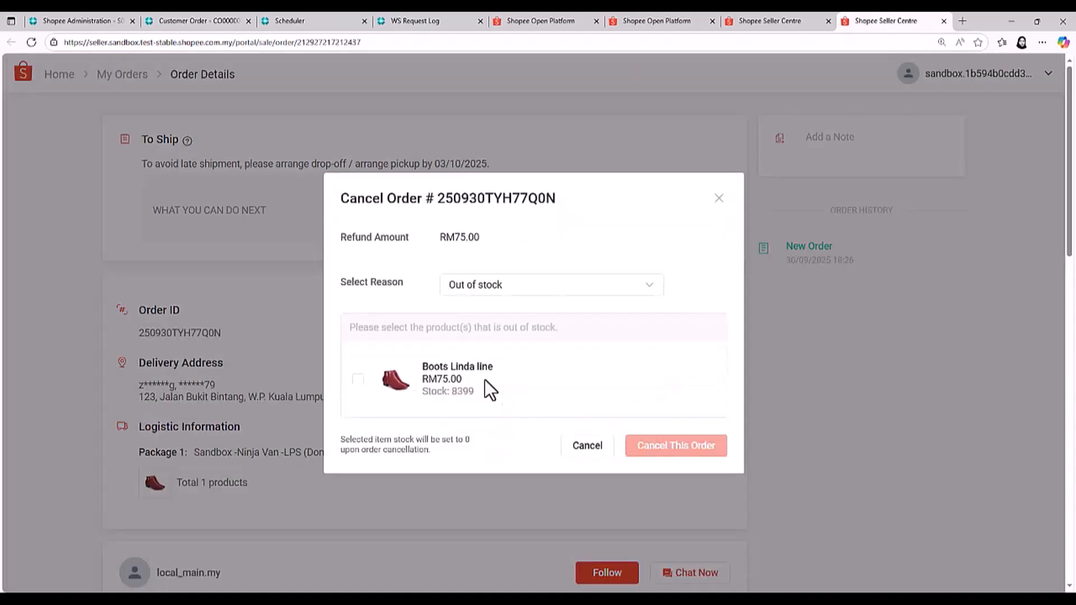
pyautogui.click(357, 380)
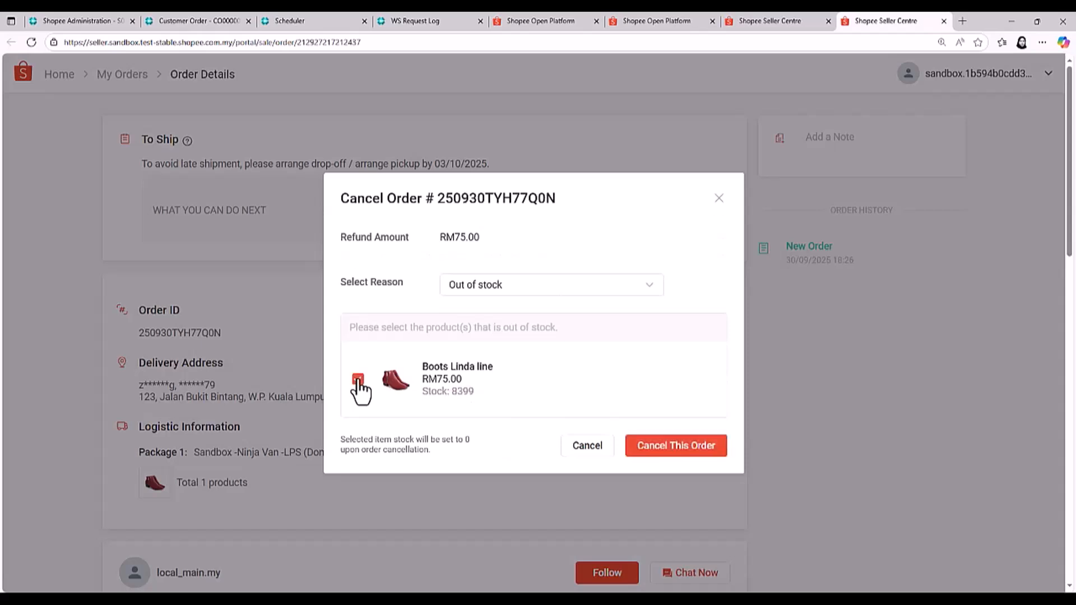
pyautogui.click(649, 451)
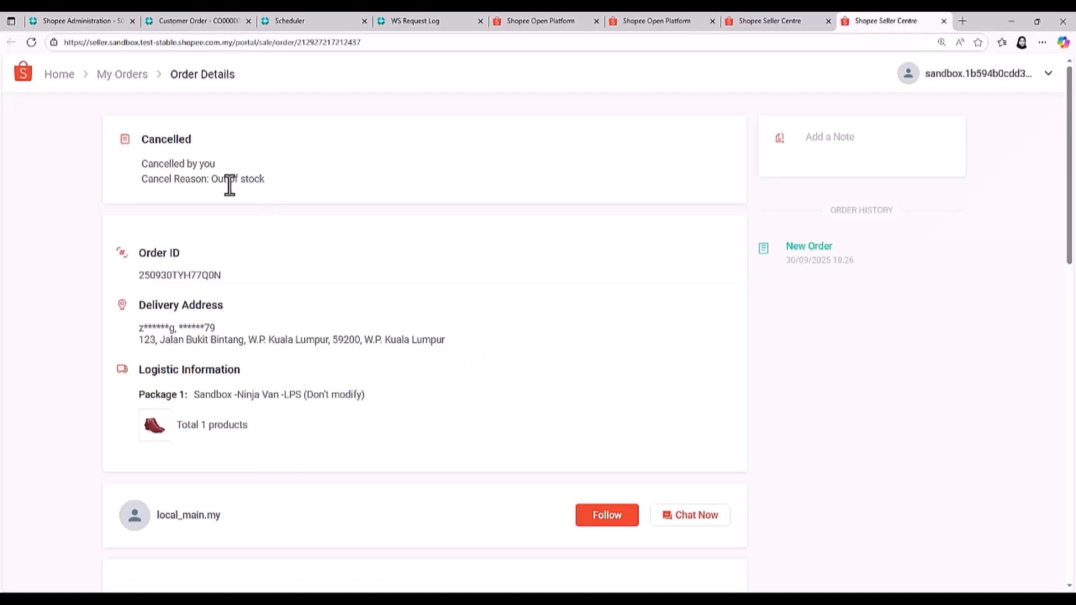
# Check the order's cancellation status on its details page and in the refreshed My Orders list
pyautogui.moveTo(140, 140); pyautogui.dragTo(192, 143)
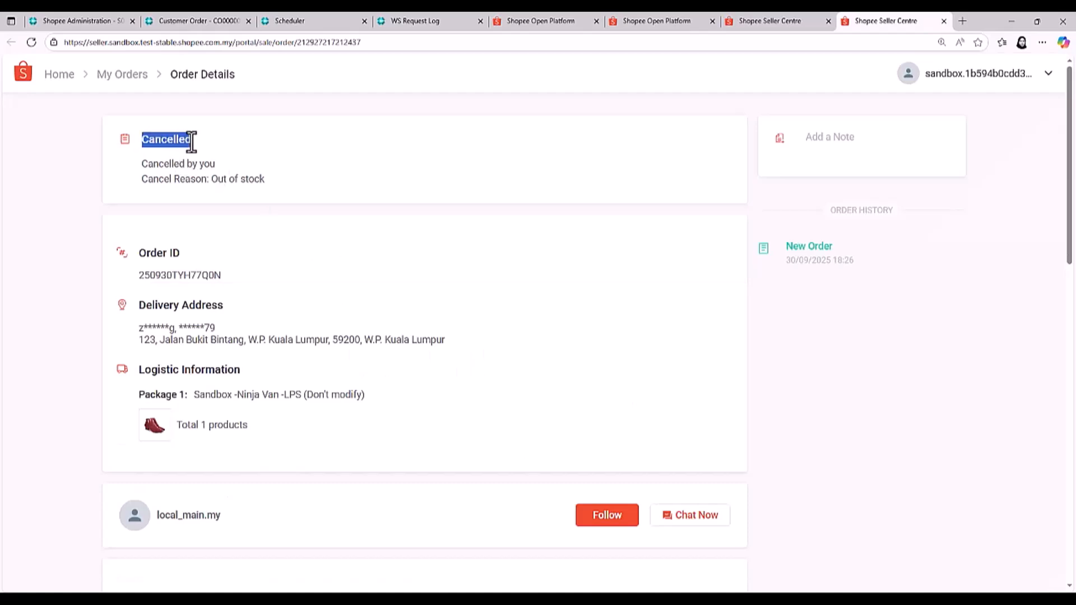
pyautogui.click(795, 12)
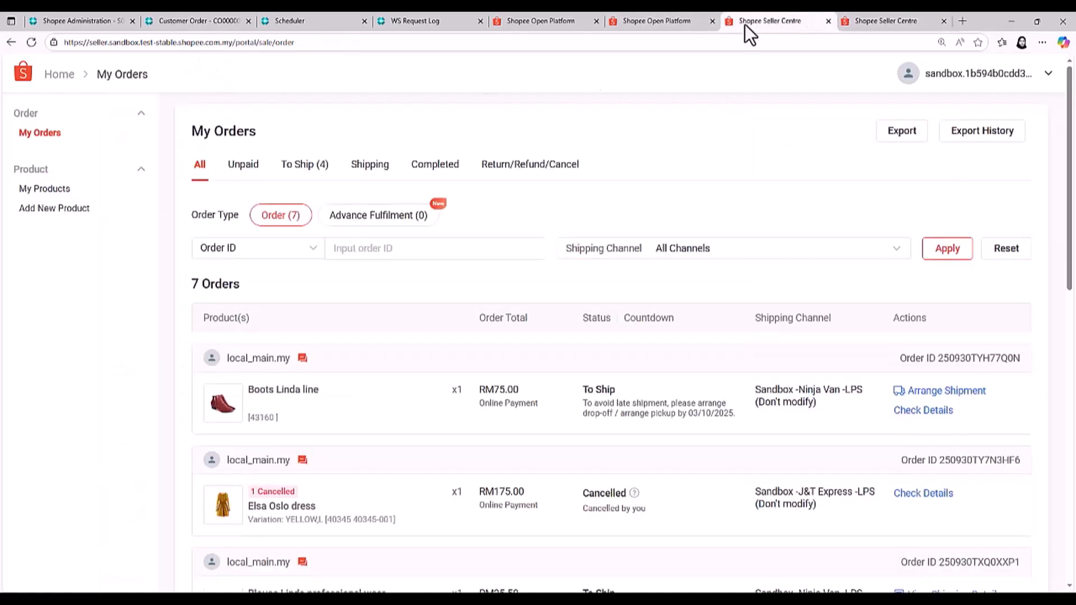
pyautogui.click(31, 42)
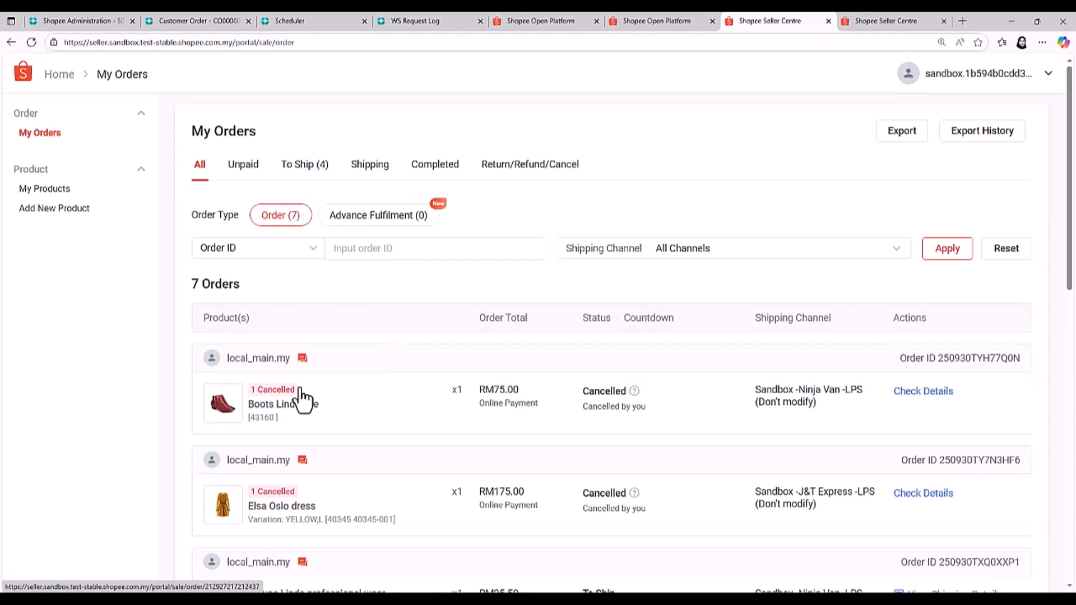
# Switch to Shopee Administration for store S0013 in Business Central and pull the orders from Shopee
pyautogui.click(112, 20)
pyautogui.click(317, 161)
pyautogui.click(329, 185)
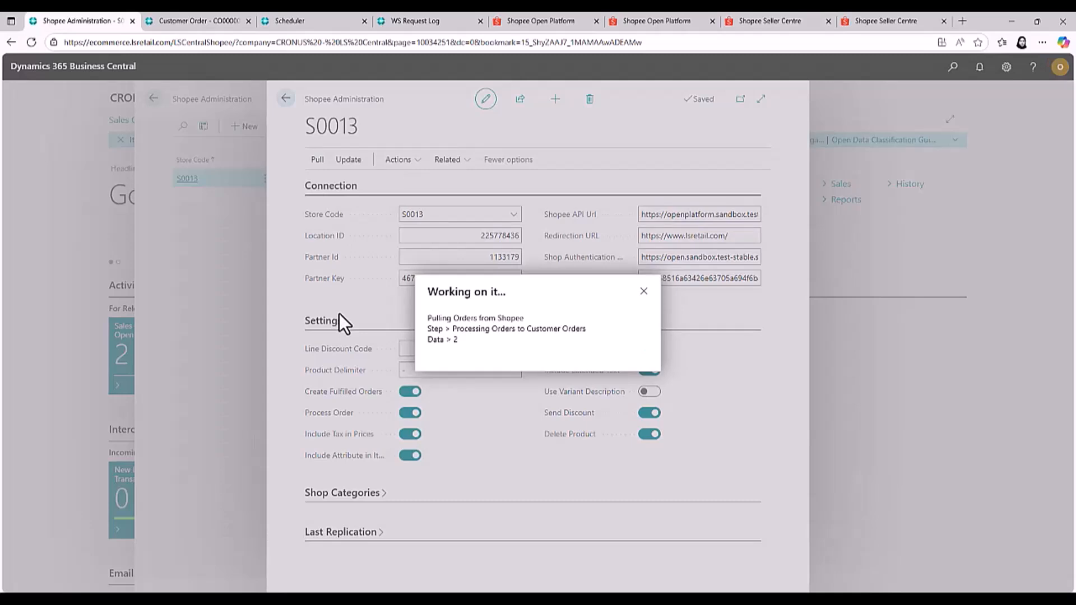
# Return to the Customer Orders list and re-sort it by document ID to look for the cancelled Boots Linda line order
pyautogui.click(197, 21)
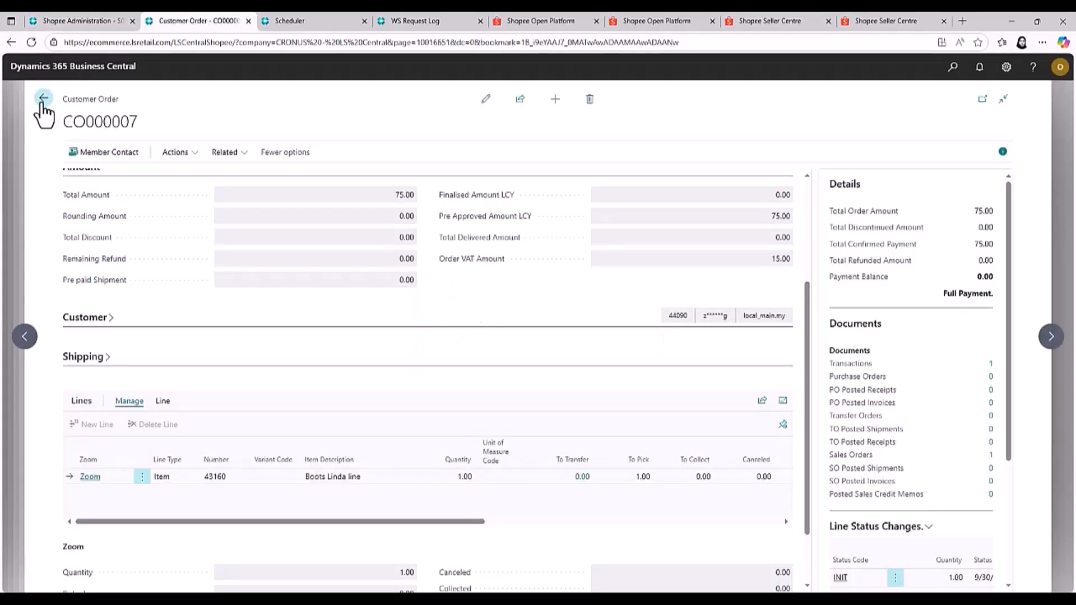
pyautogui.click(43, 100)
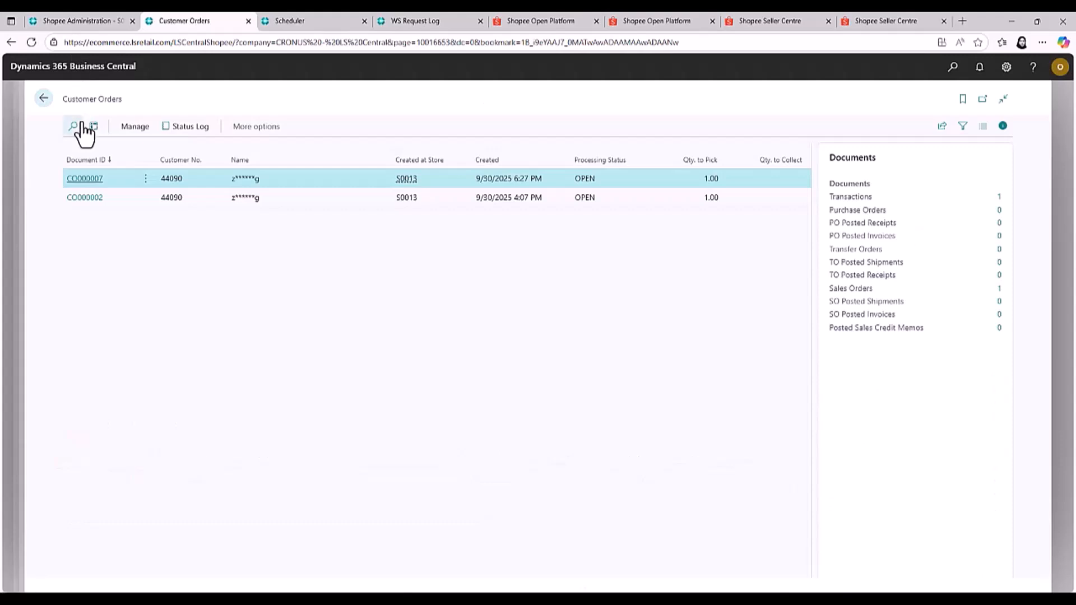
pyautogui.click(84, 160)
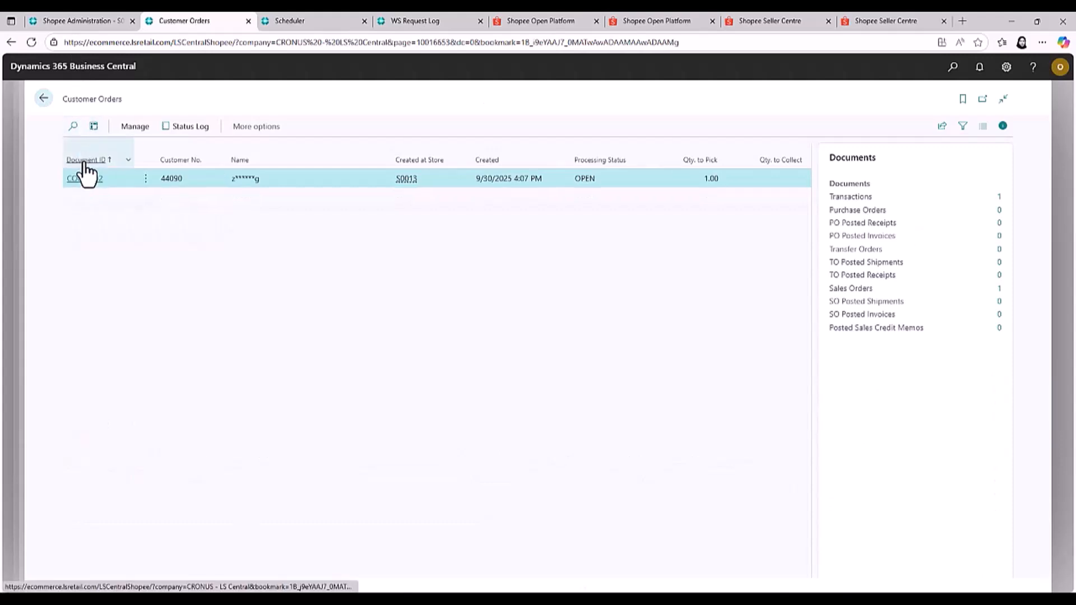
pyautogui.click(84, 159)
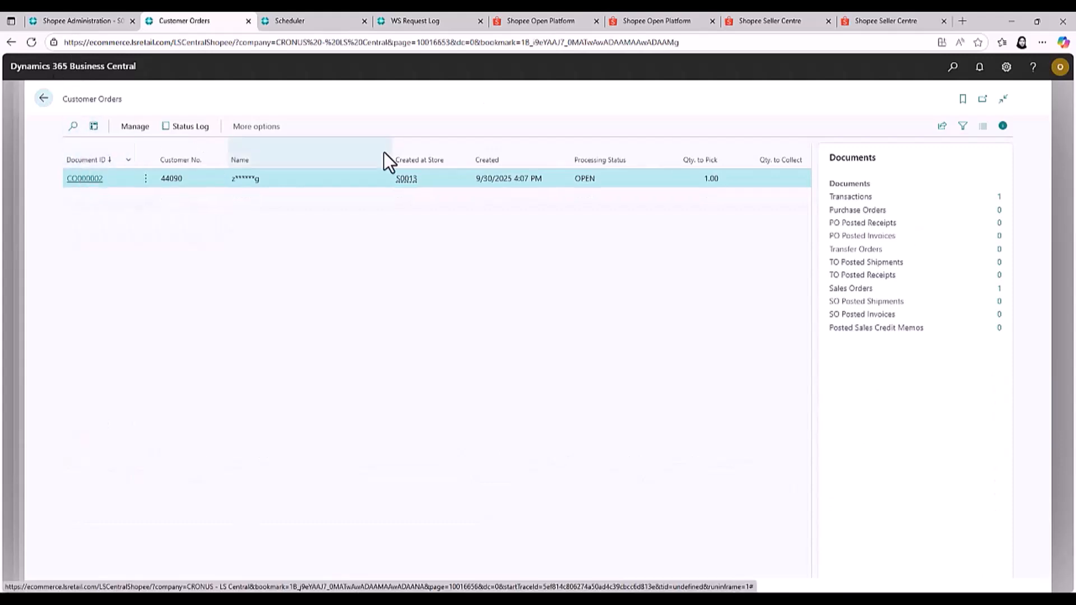
# Find the Posted Customer Orders page, open order CO000007 and check its related documents and line status changes
pyautogui.hotkey('alt', 'q')
pyautogui.write('posted c')
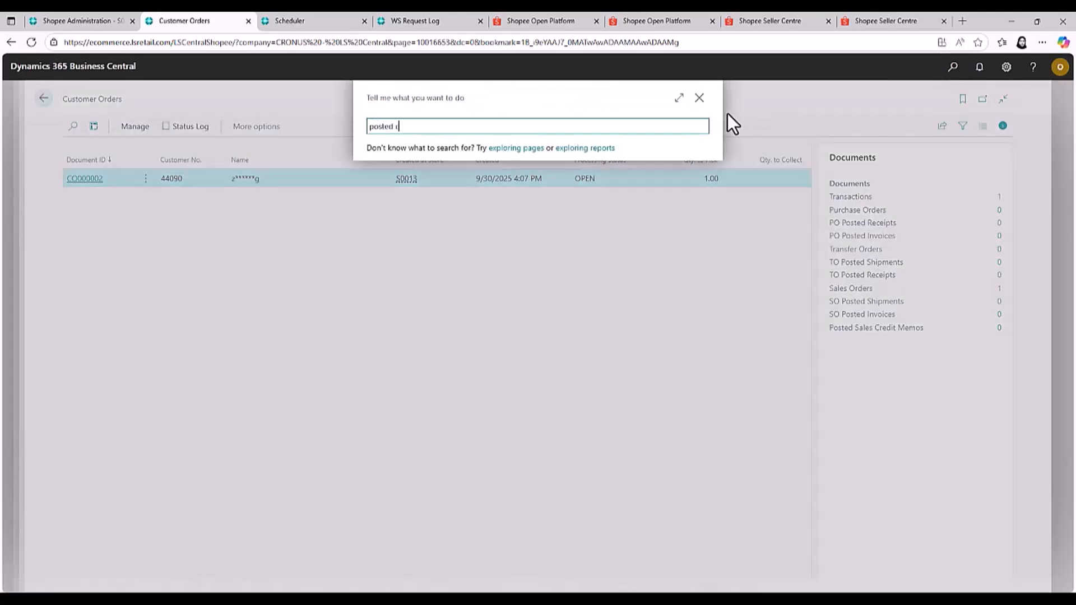
pyautogui.click(438, 234)
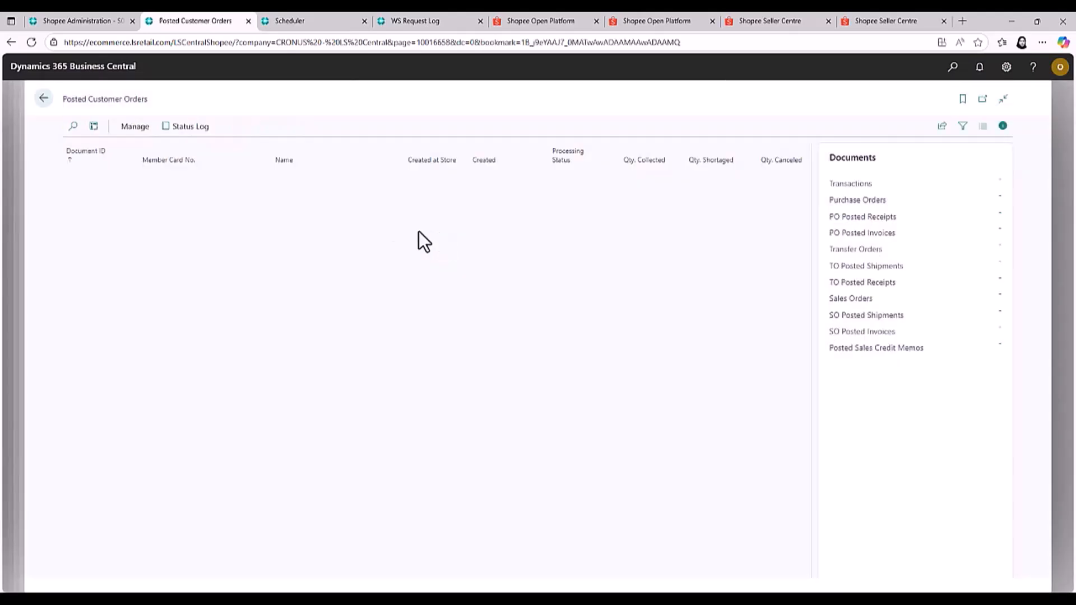
pyautogui.click(94, 280)
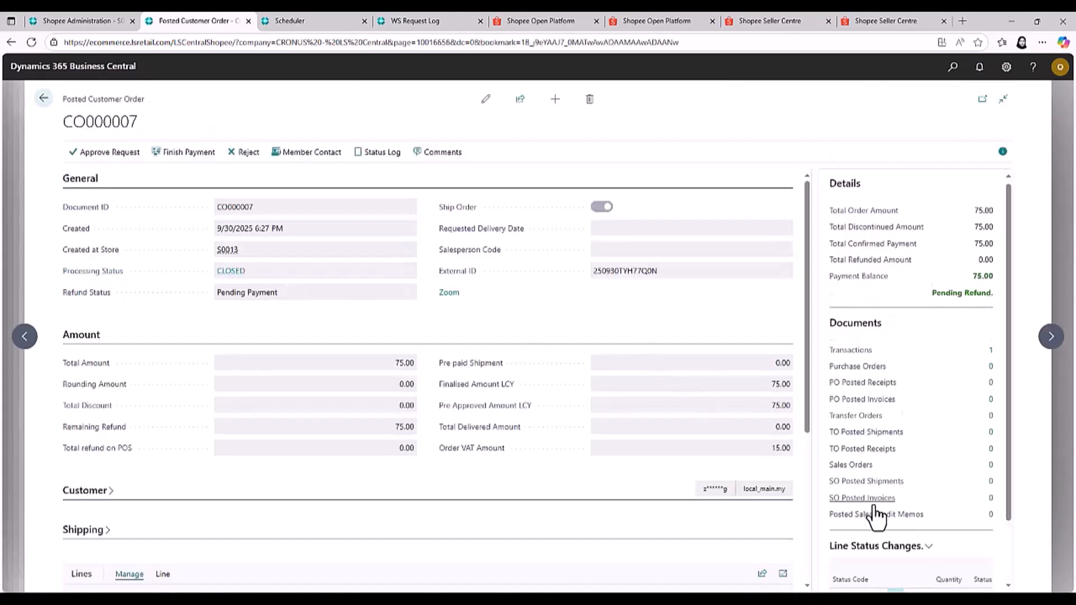
pyautogui.scroll(-2, 874, 513)
pyautogui.moveTo(832, 540); pyautogui.dragTo(878, 539)
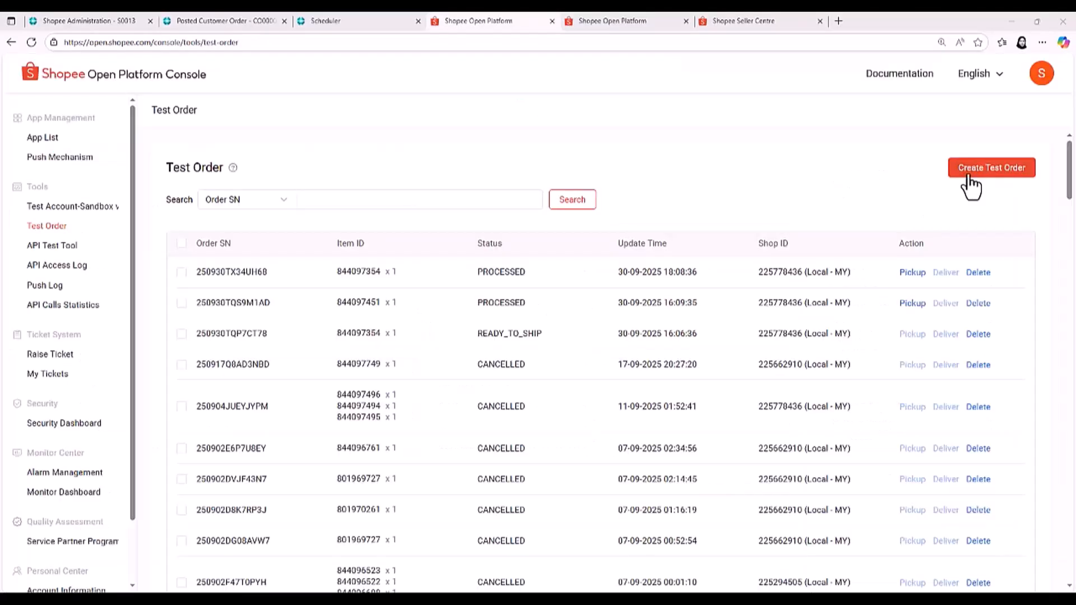
# In the Shopee Open Platform Console, create a test order for shop 225778436 with one Blouse Linda professional wear and Sandbox Ninja Van shipping (21013)
pyautogui.click(965, 174)
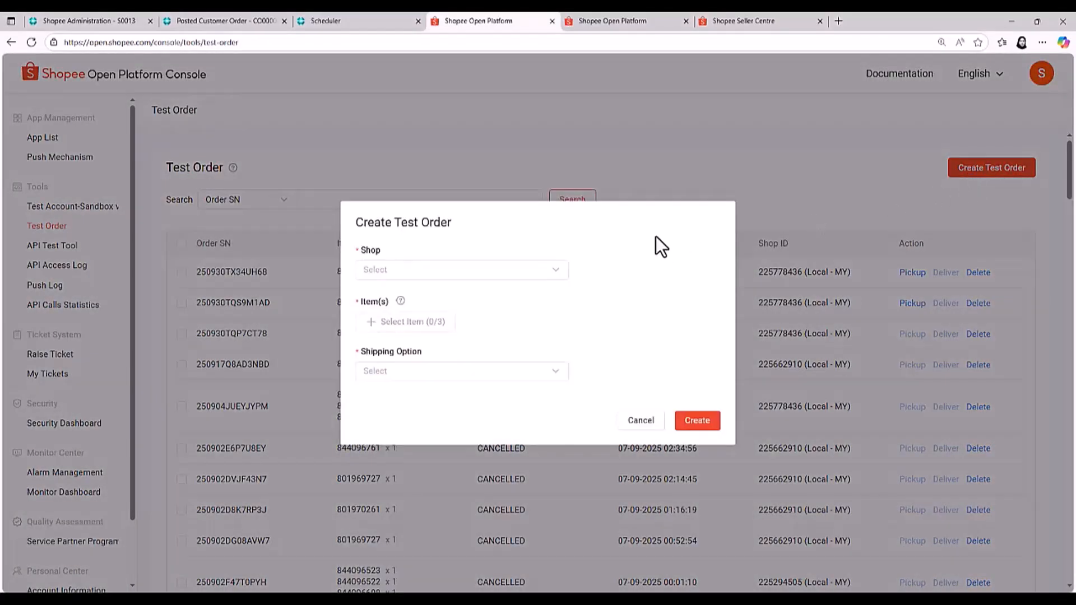
pyautogui.click(559, 272)
pyautogui.click(446, 348)
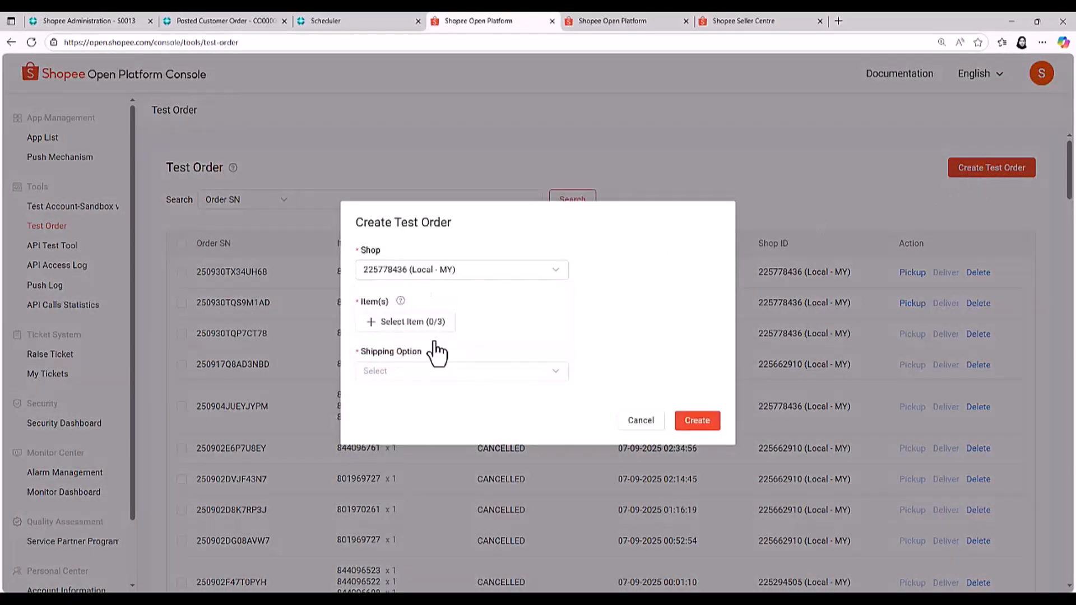
pyautogui.click(431, 322)
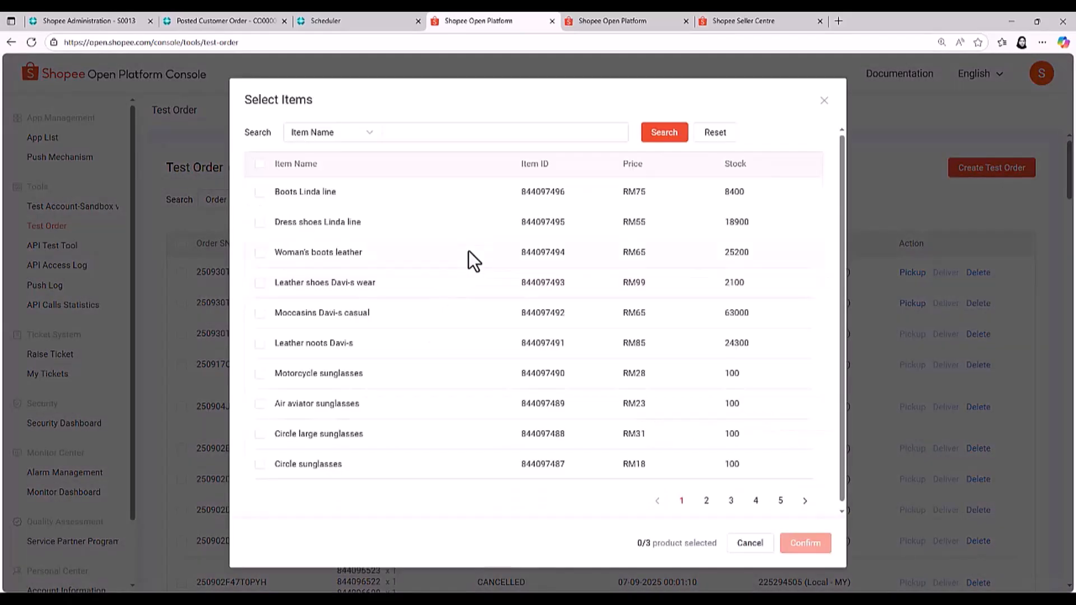
pyautogui.click(449, 132)
pyautogui.write('blouse')
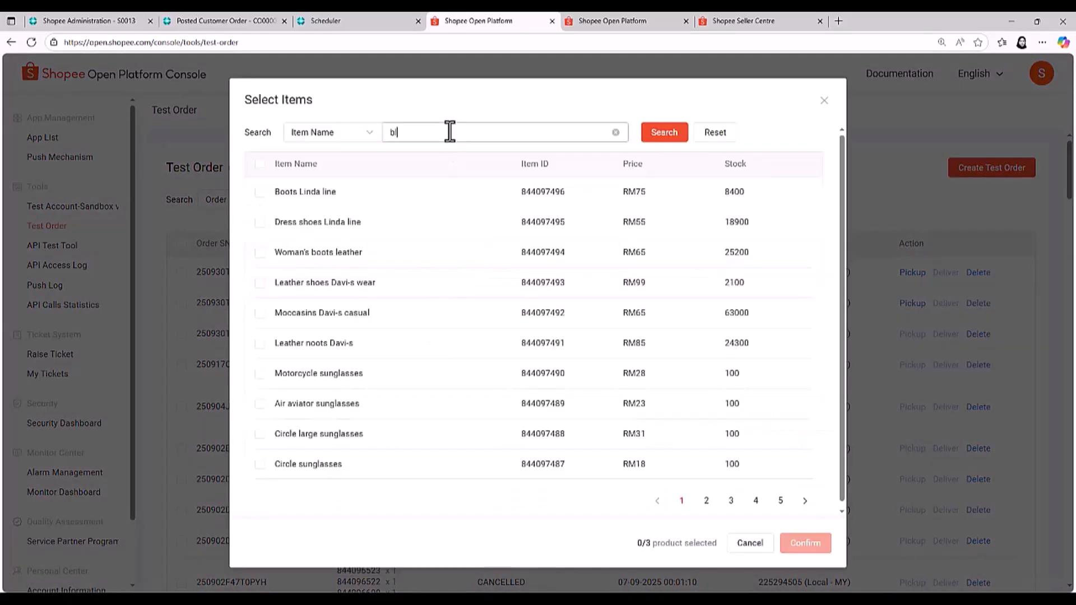
pyautogui.click(656, 134)
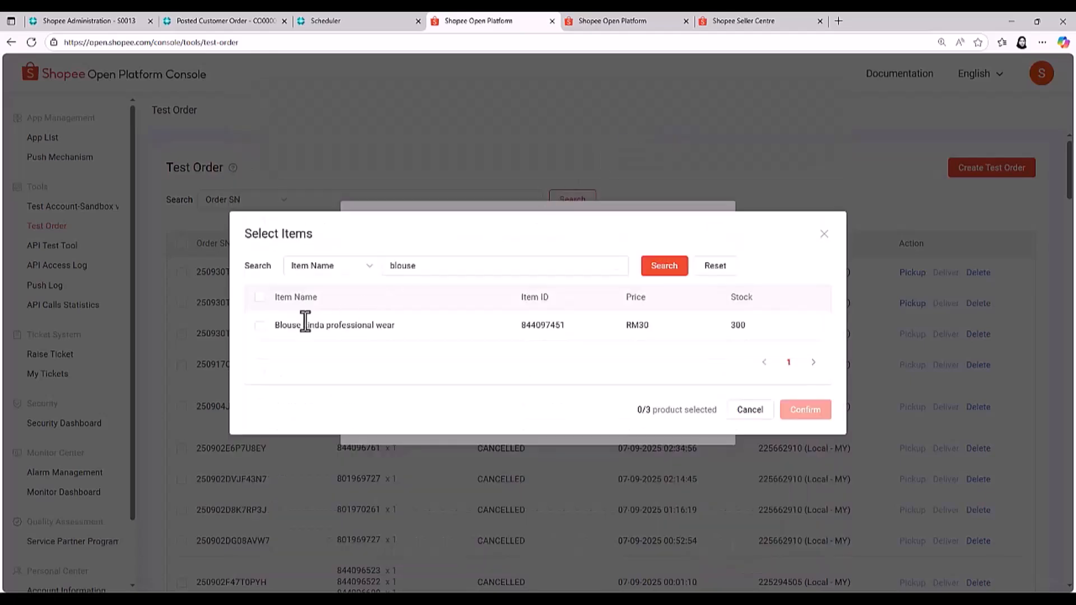
pyautogui.click(261, 327)
pyautogui.click(797, 410)
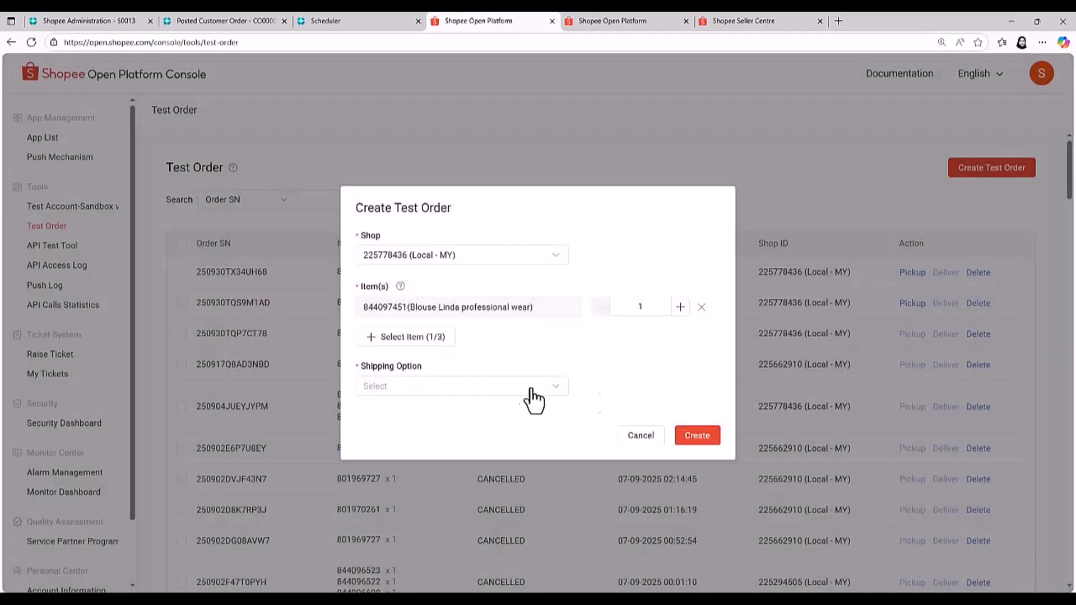
pyautogui.click(523, 386)
pyautogui.click(499, 430)
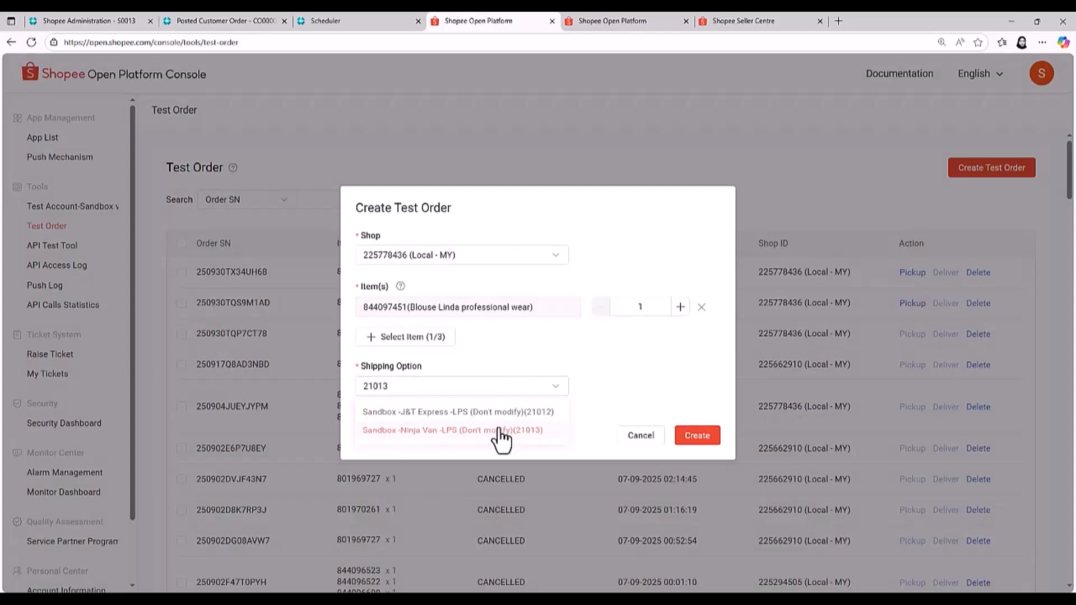
pyautogui.click(707, 435)
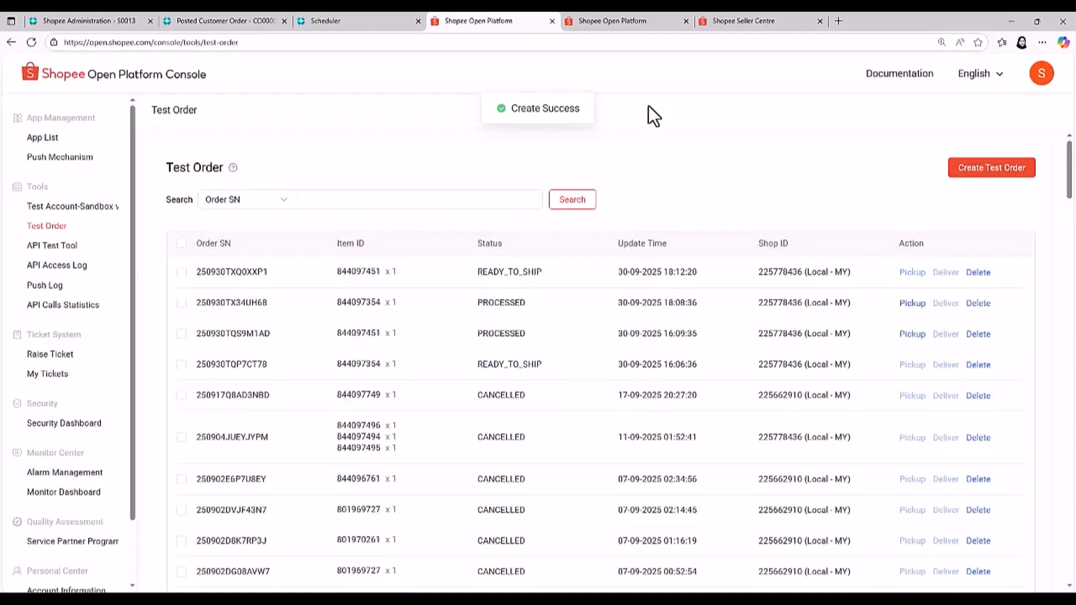
# In Shopee Seller Centre, refresh My Orders and arrange drop-off shipment for the new Blouse Linda professional wear order
pyautogui.click(647, 18)
pyautogui.click(720, 18)
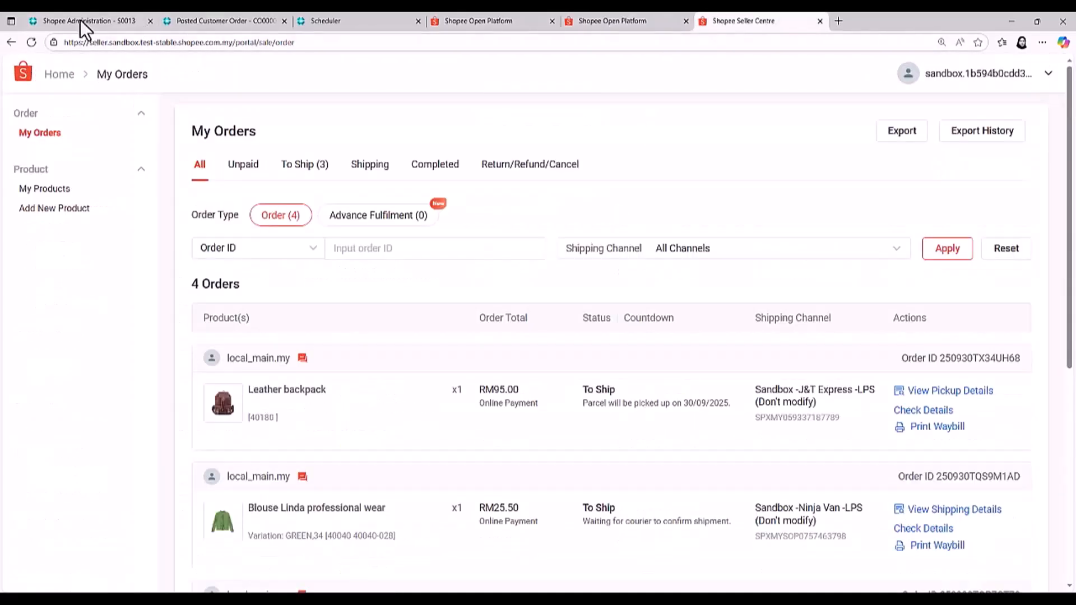
pyautogui.click(33, 42)
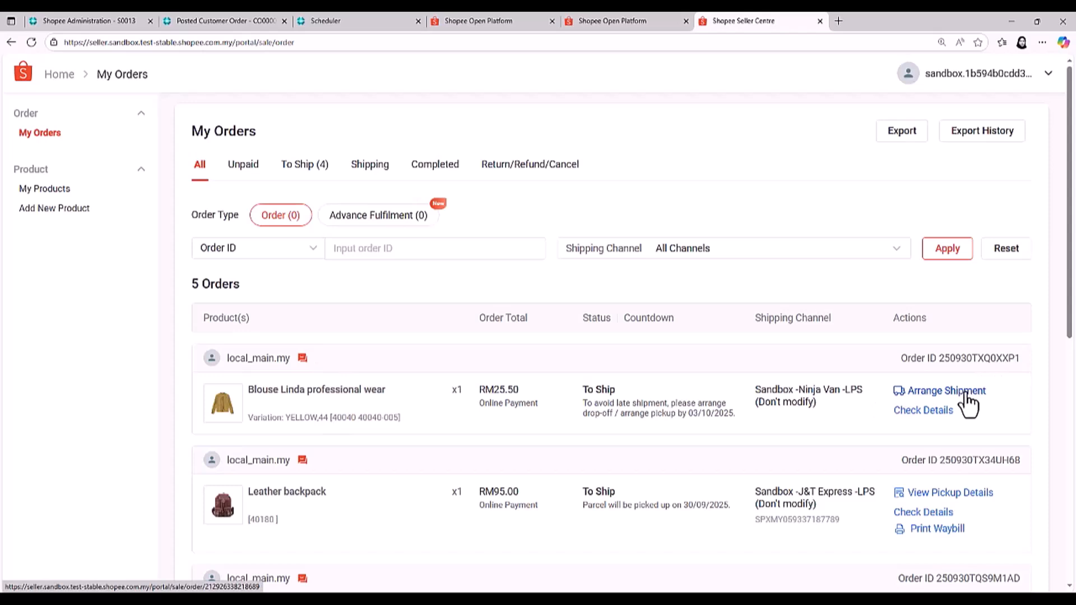
pyautogui.click(965, 393)
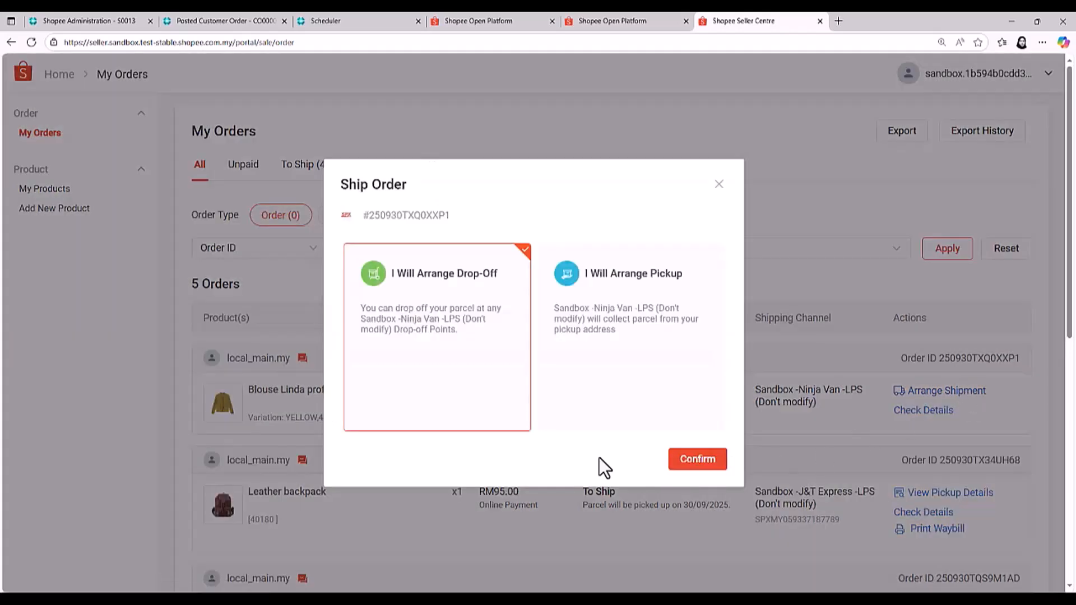
pyautogui.click(693, 461)
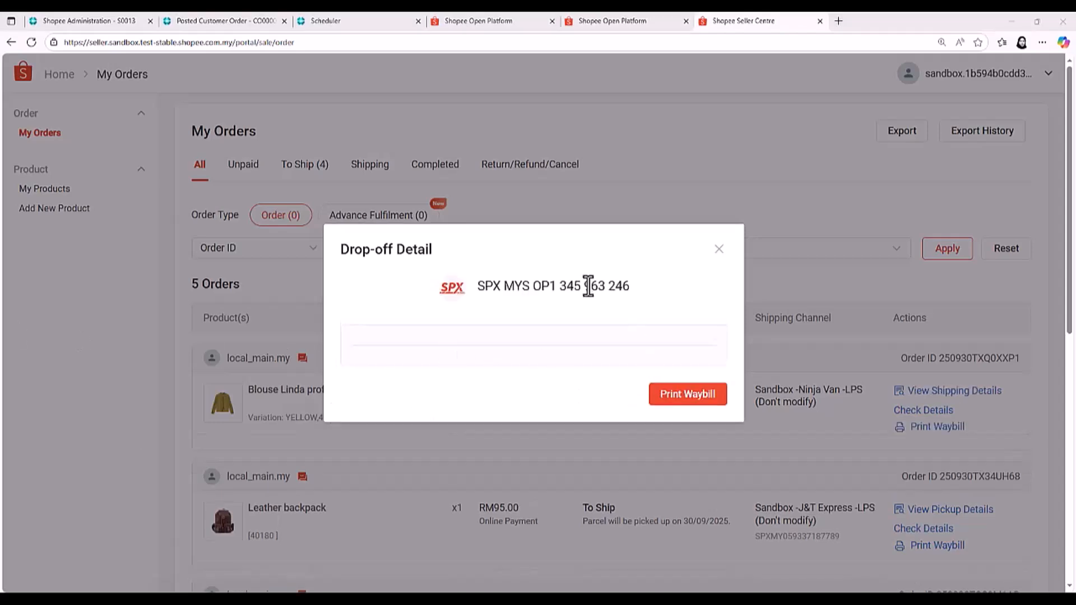
pyautogui.click(718, 252)
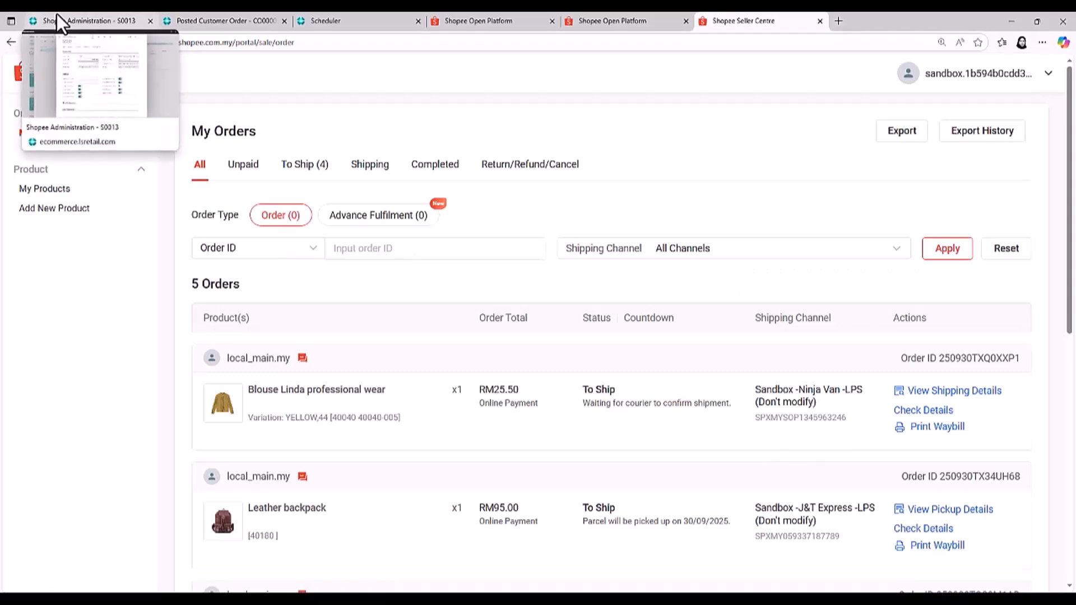
# Switch to the Shopee Open Platform Console, refresh the test orders and check the newest order's status
pyautogui.click(485, 14)
pyautogui.click(31, 42)
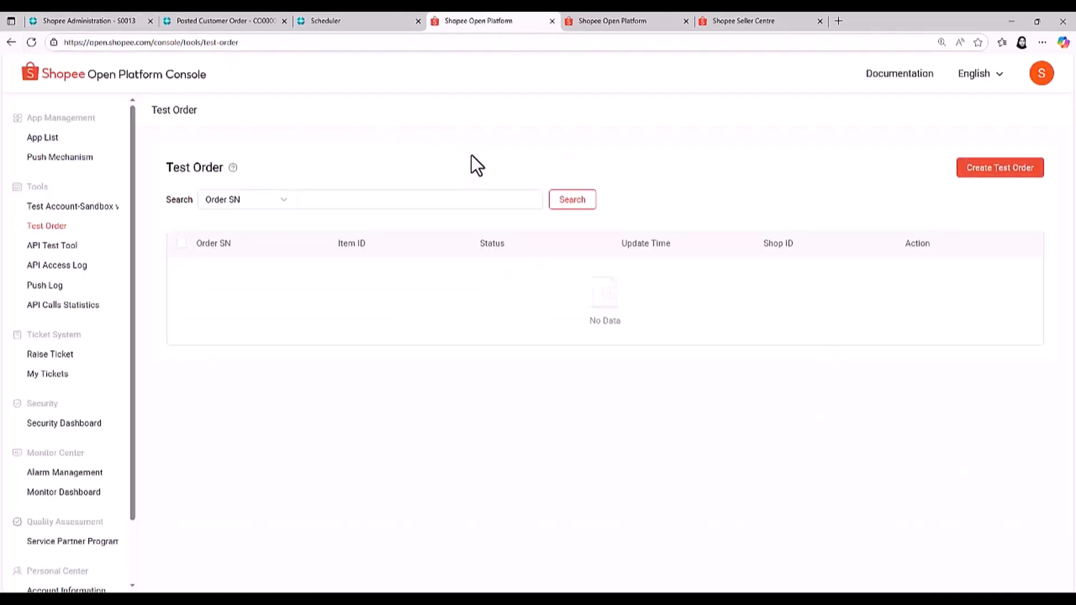
pyautogui.moveTo(477, 272); pyautogui.dragTo(525, 273)
pyautogui.click(546, 144)
# Return to posted customer order CO000004 in Business Central and close its shipment update and posted sales shipment without changes
pyautogui.click(120, 18)
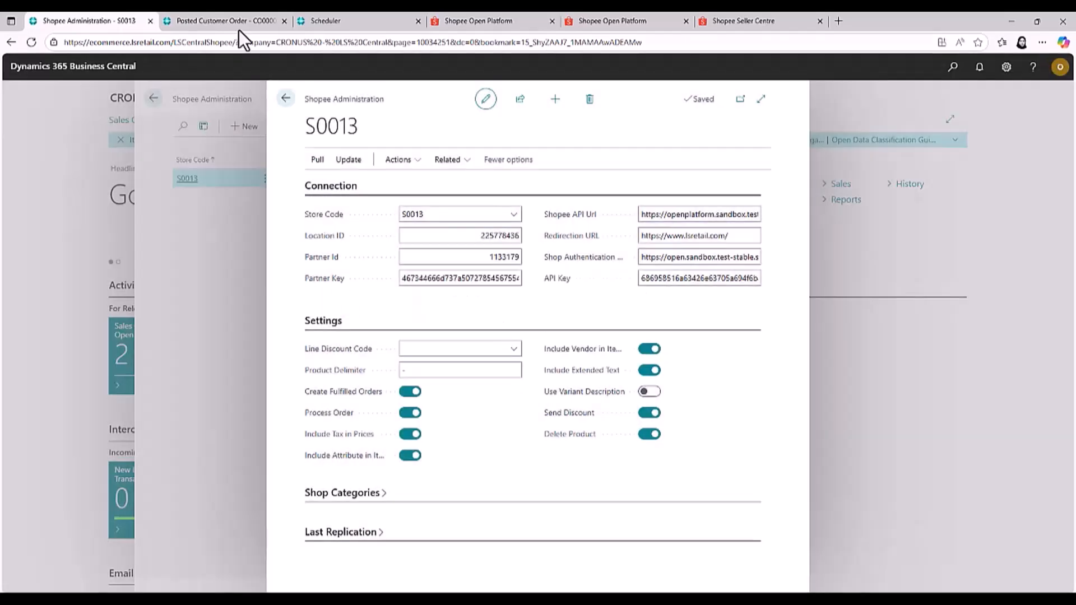
pyautogui.click(231, 14)
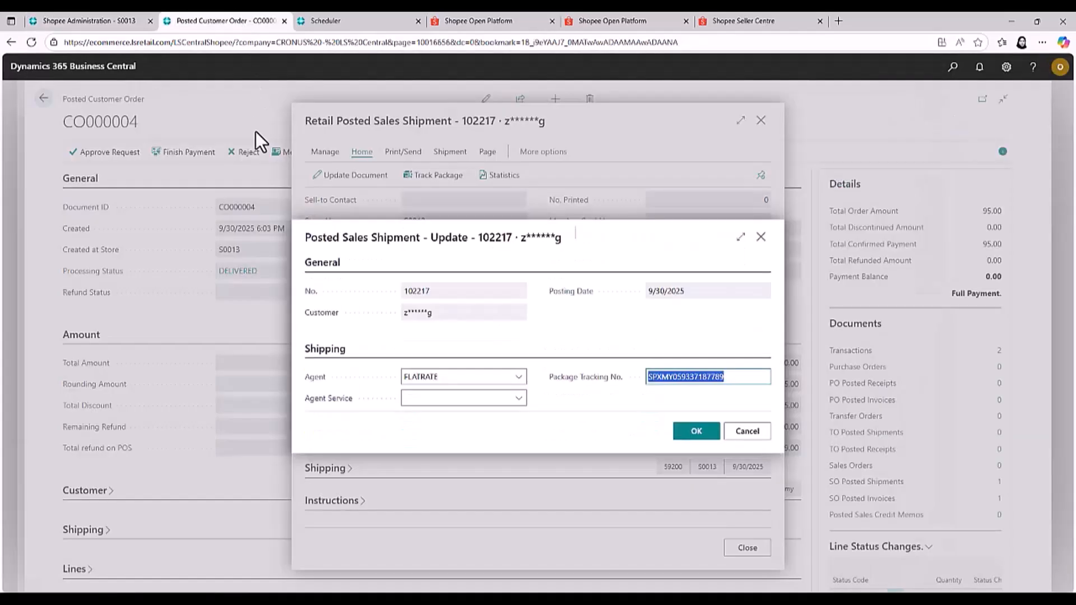
pyautogui.click(761, 236)
pyautogui.click(760, 120)
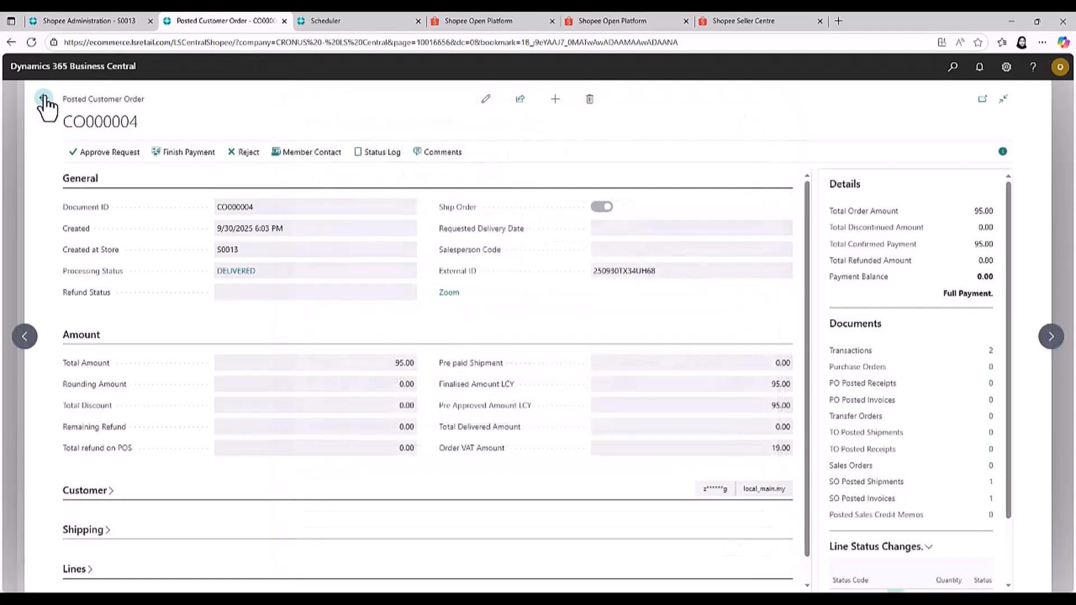
# Return to the Posted Customer Orders list, open the newest order and expand its lines to examine the ordered item
pyautogui.click(43, 100)
pyautogui.click(90, 154)
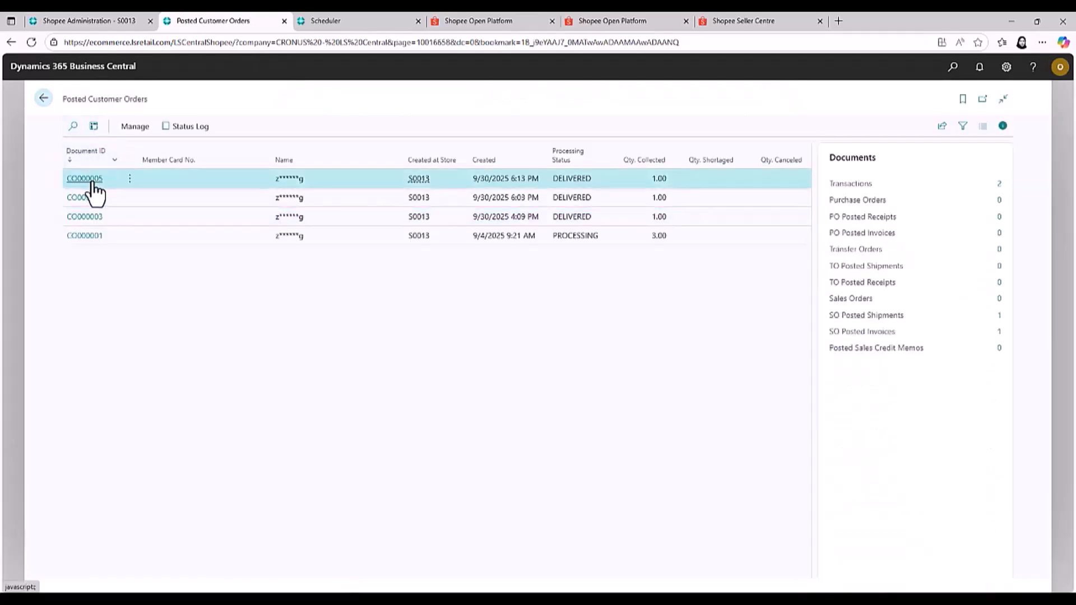
pyautogui.click(93, 180)
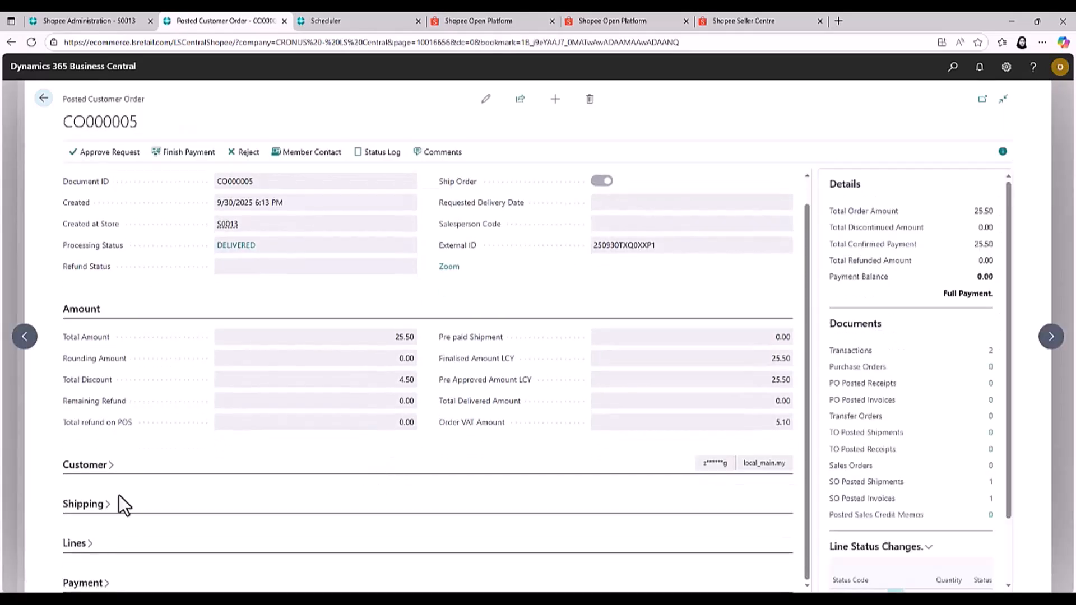
pyautogui.click(74, 542)
pyautogui.scroll(-4, 285, 459)
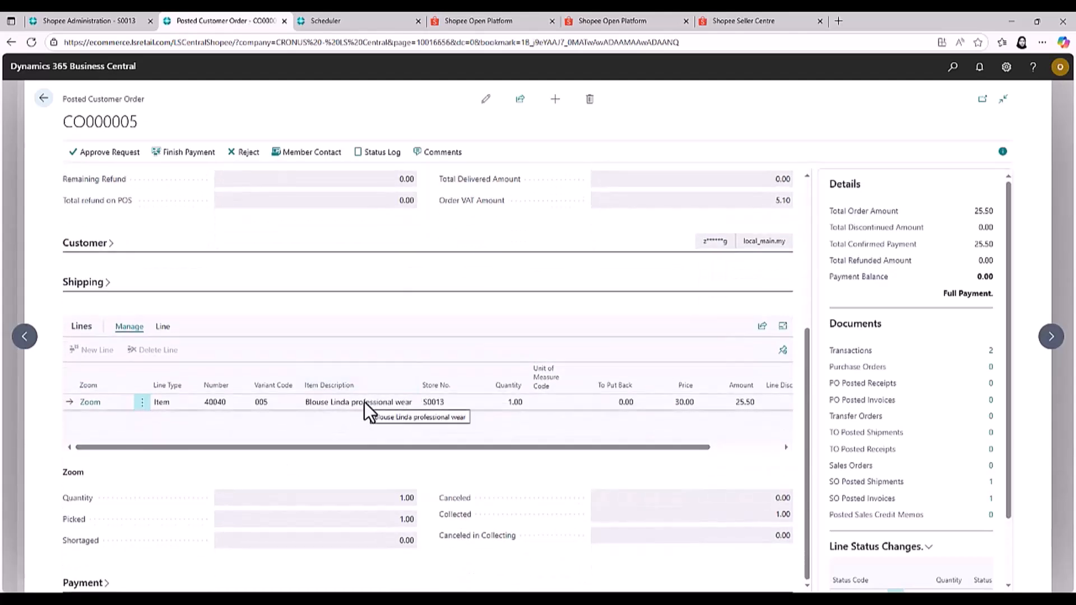
# Check the package tracking number in the order's posted sales shipment update against the matching order in Shopee Seller Centre
pyautogui.click(990, 483)
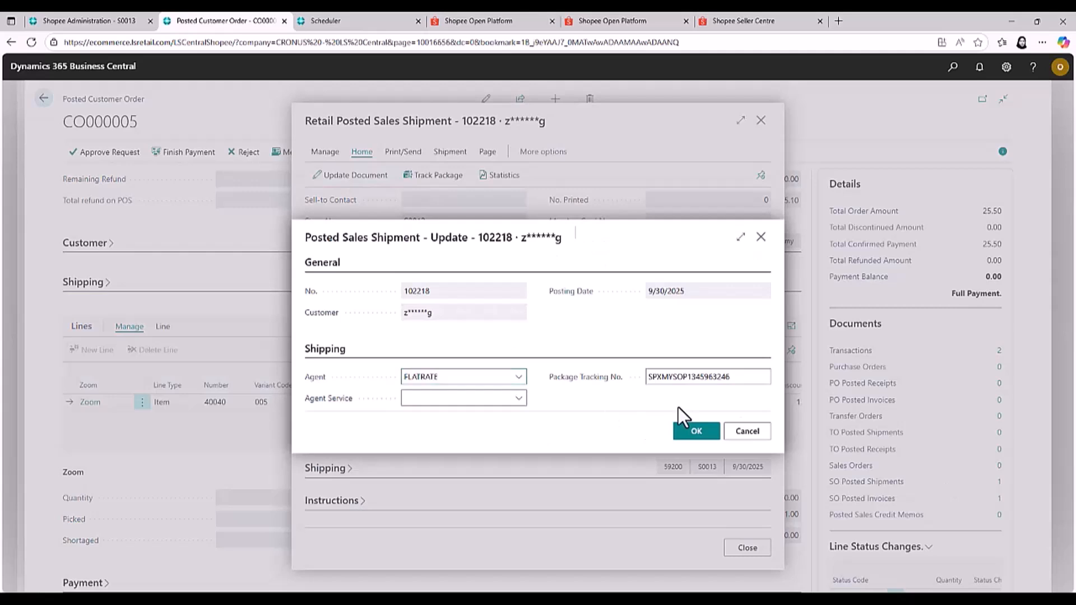
pyautogui.click(728, 380)
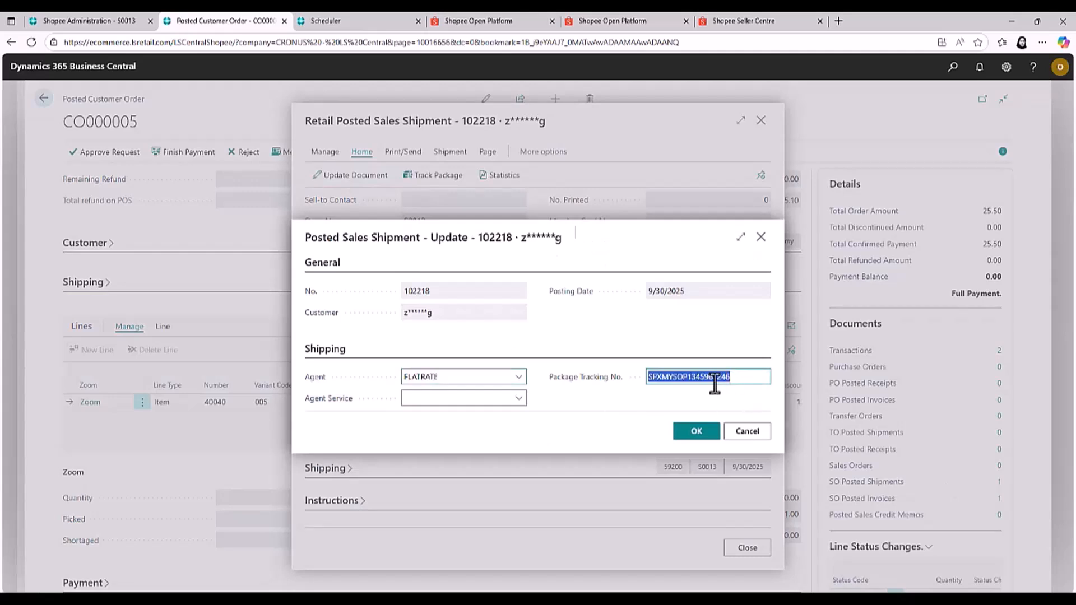
pyautogui.click(716, 20)
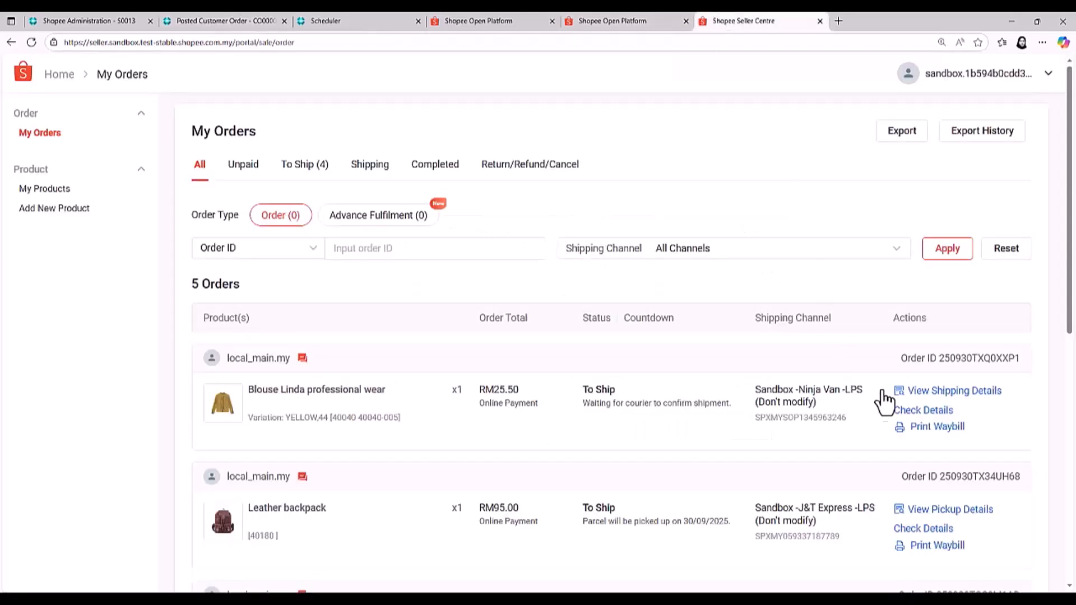